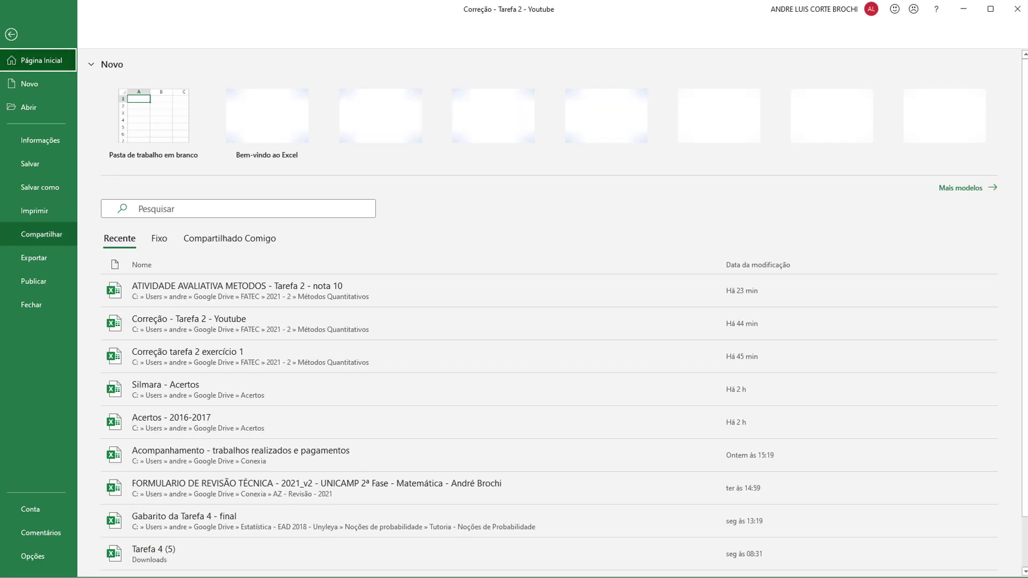
Open the Excel add-ins manager, make sure the Solver add-in is enabled, and show the data analysis commands
click(33, 557)
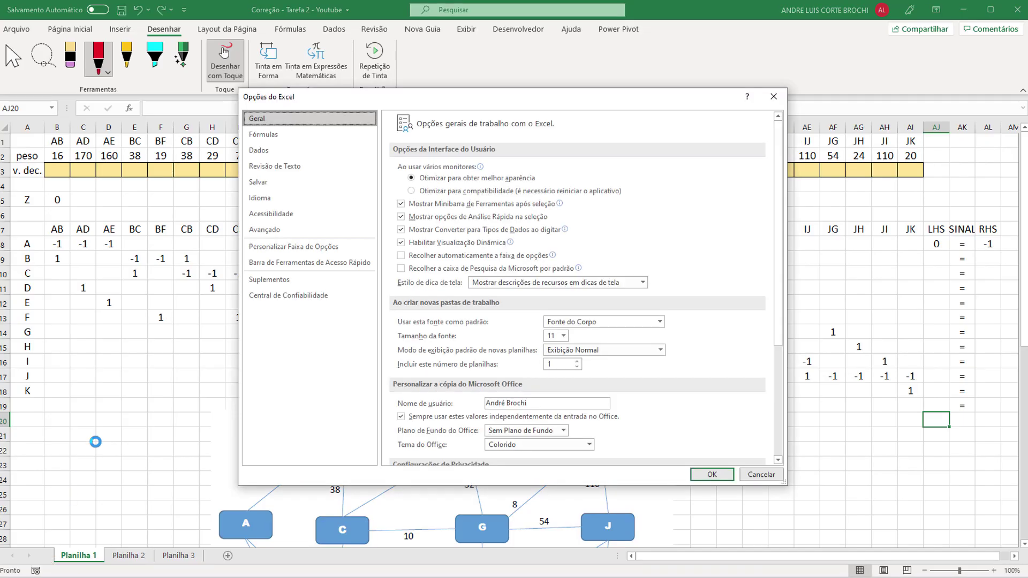
click(283, 288)
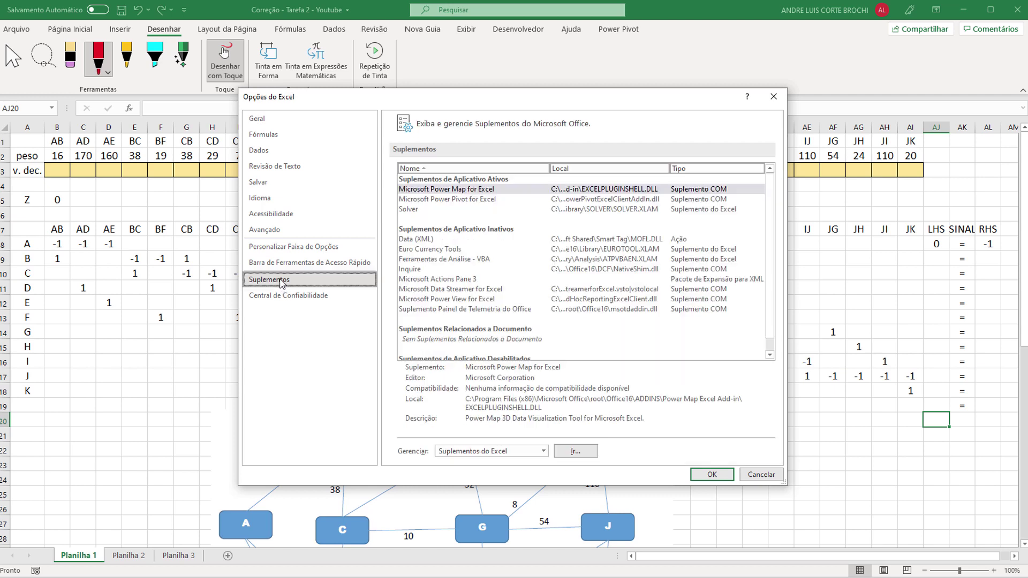
click(543, 451)
click(539, 462)
click(573, 452)
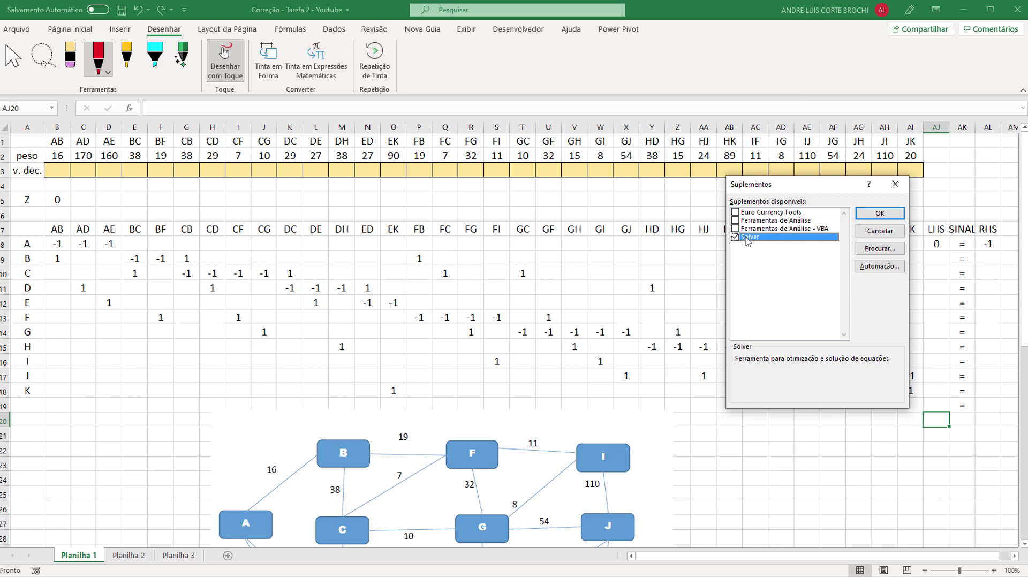
click(736, 229)
click(735, 230)
click(735, 237)
click(736, 238)
click(871, 217)
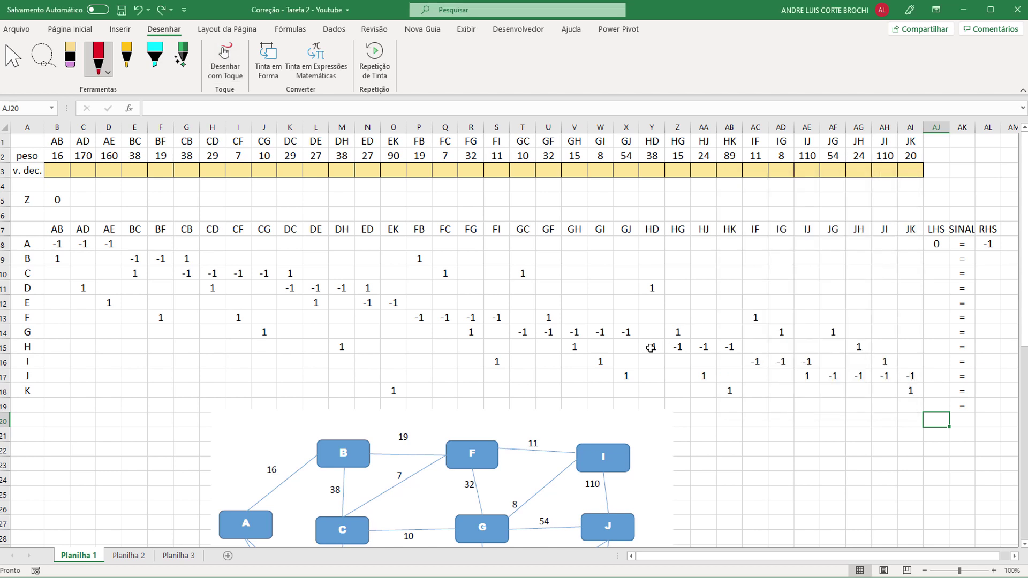
click(334, 31)
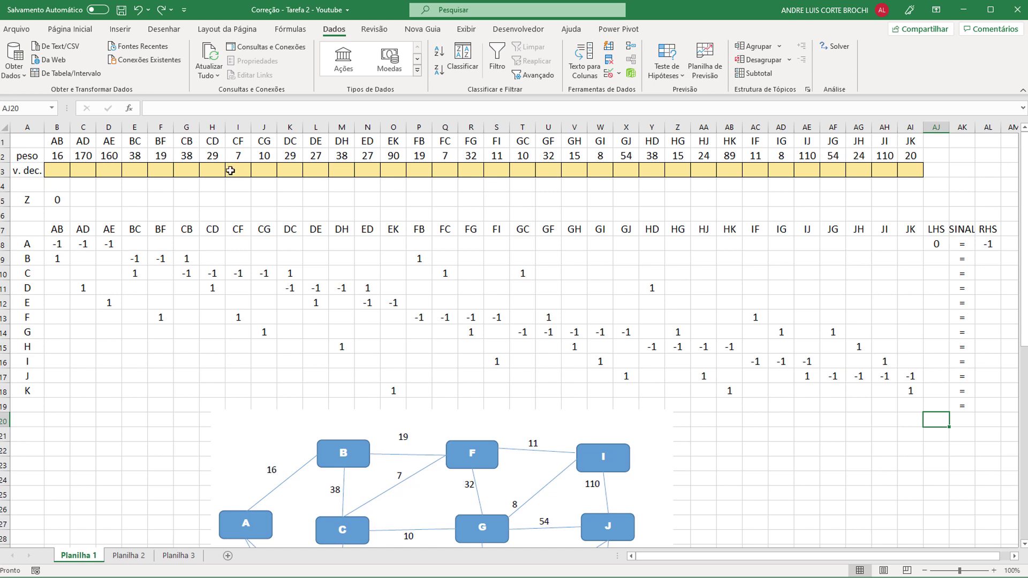
Move the network diagram up under the decision variable row and examine the arc labels in row 1 against its connections
drag(546, 440, 641, 223)
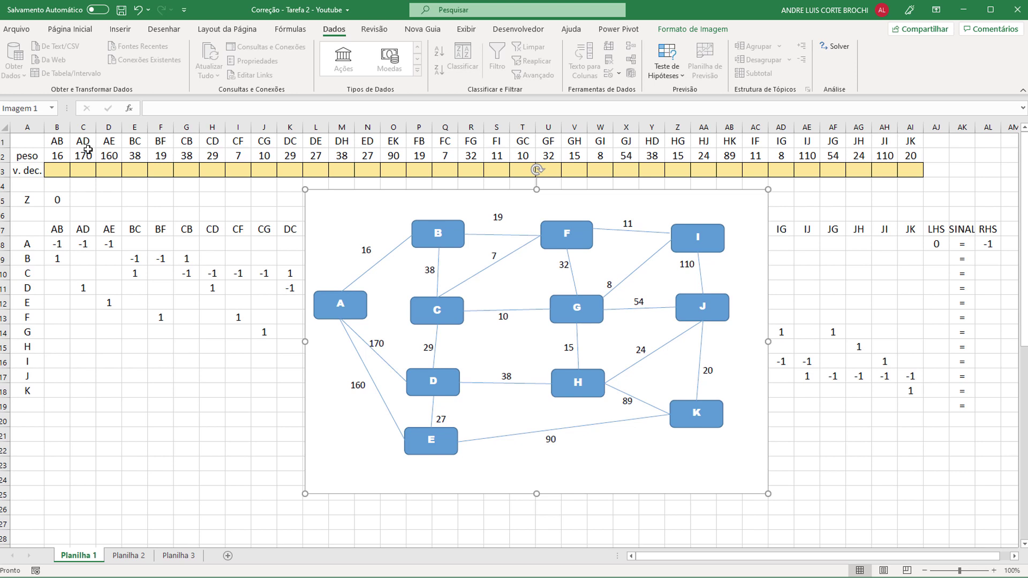
click(59, 142)
click(89, 142)
click(105, 142)
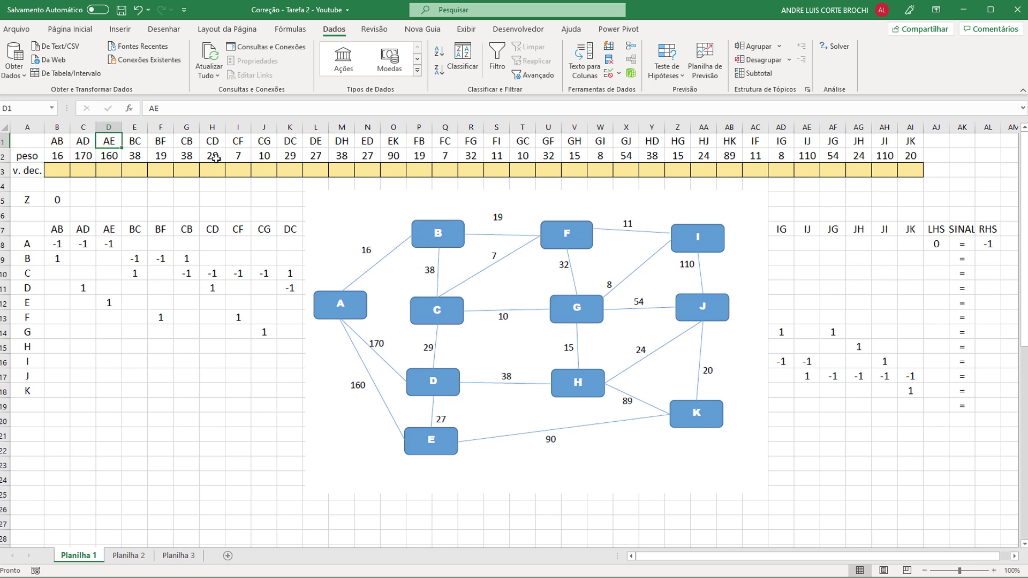
click(139, 142)
click(161, 142)
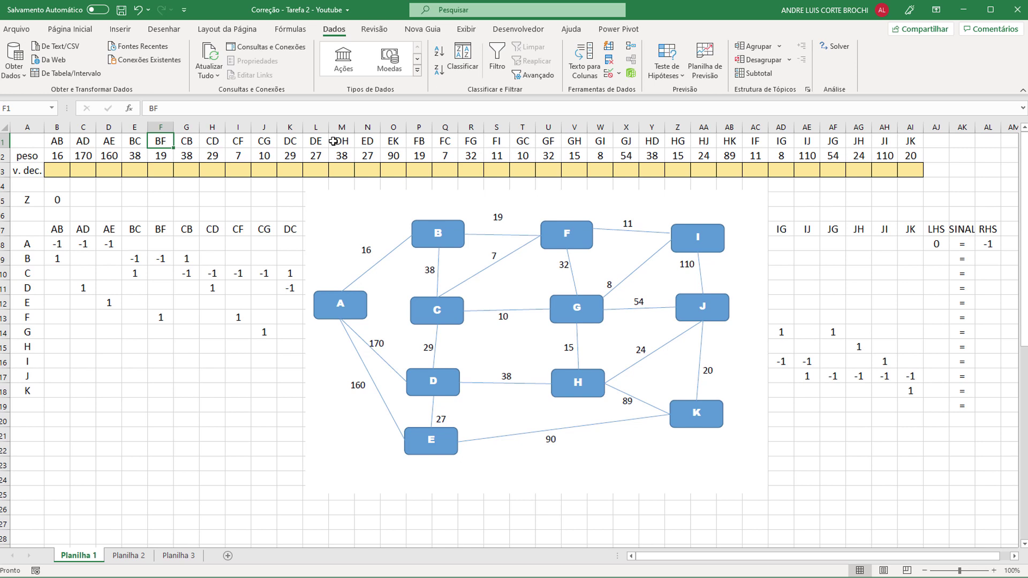
click(421, 140)
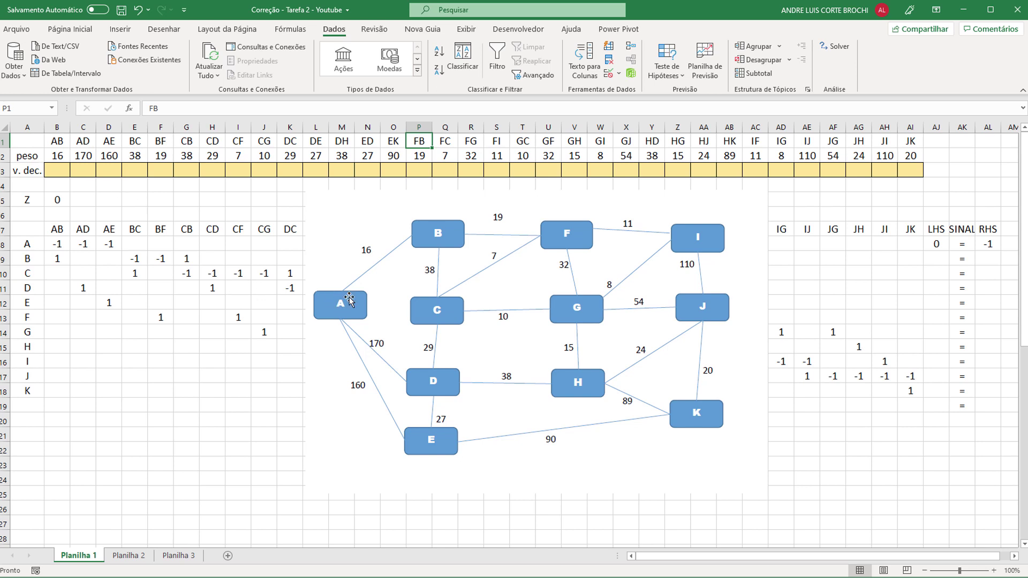
Examine the arc weights in row 2 and the decision variable cells in row 3 against the network diagram
click(58, 156)
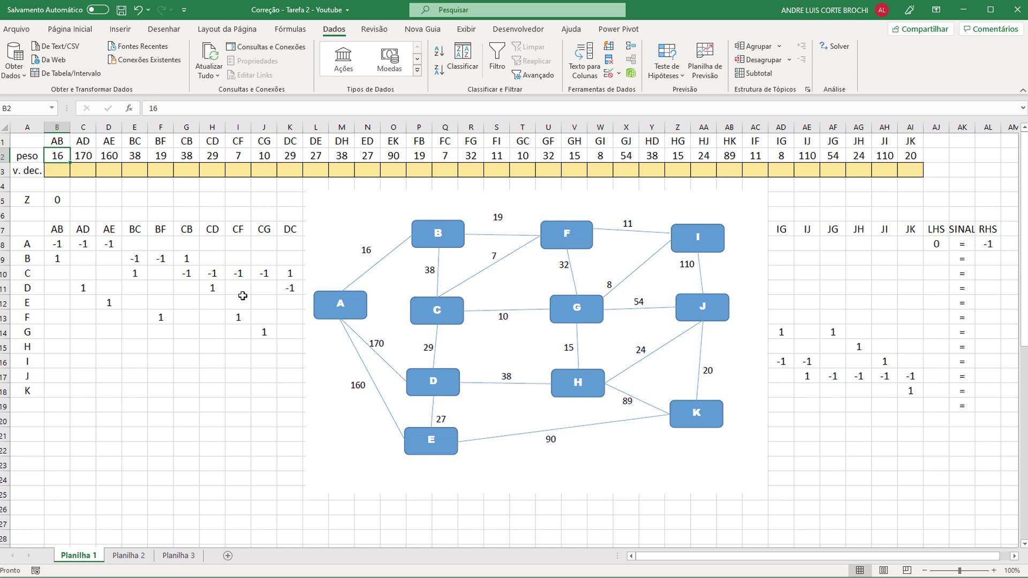
click(87, 157)
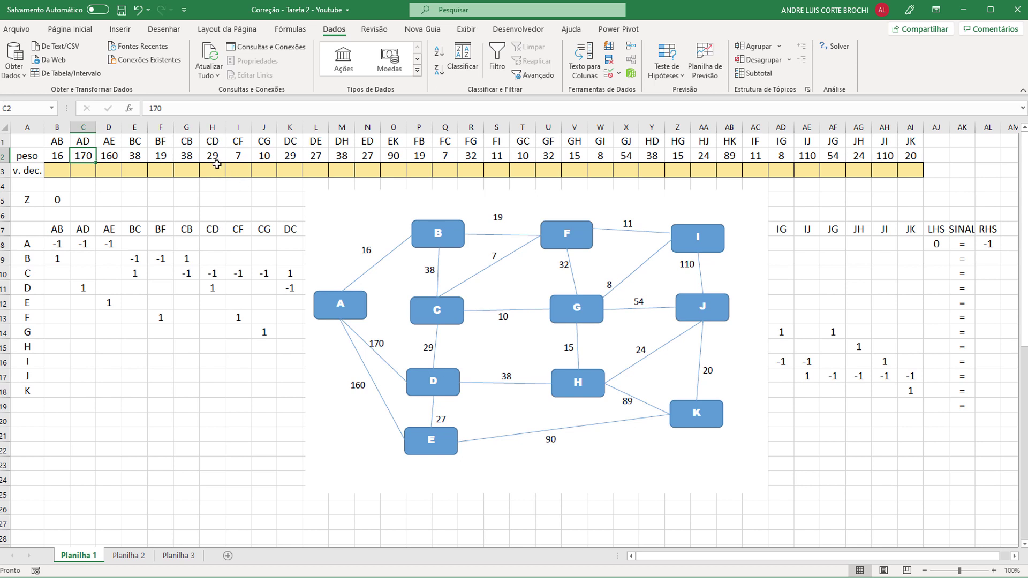
click(191, 153)
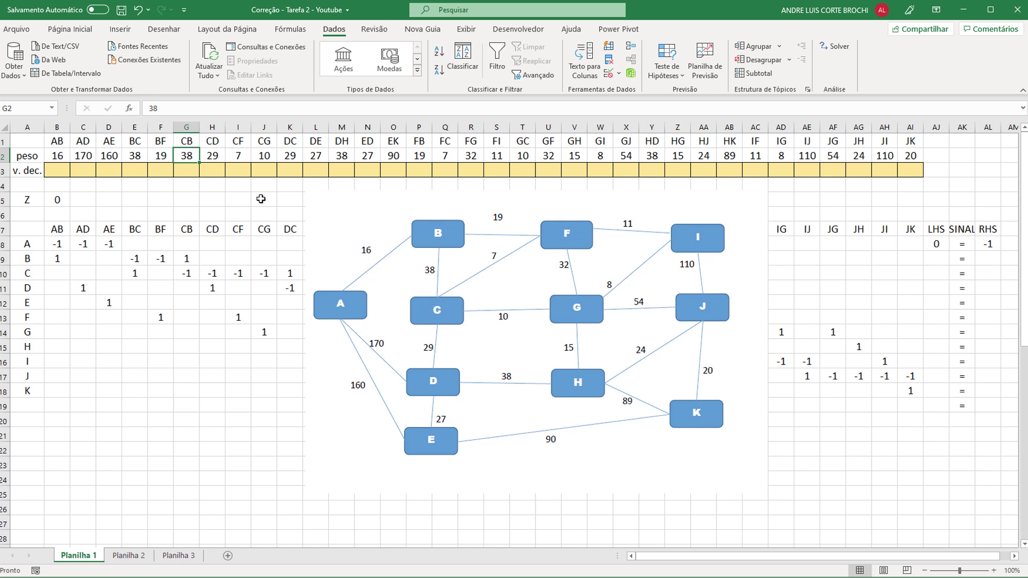
click(130, 156)
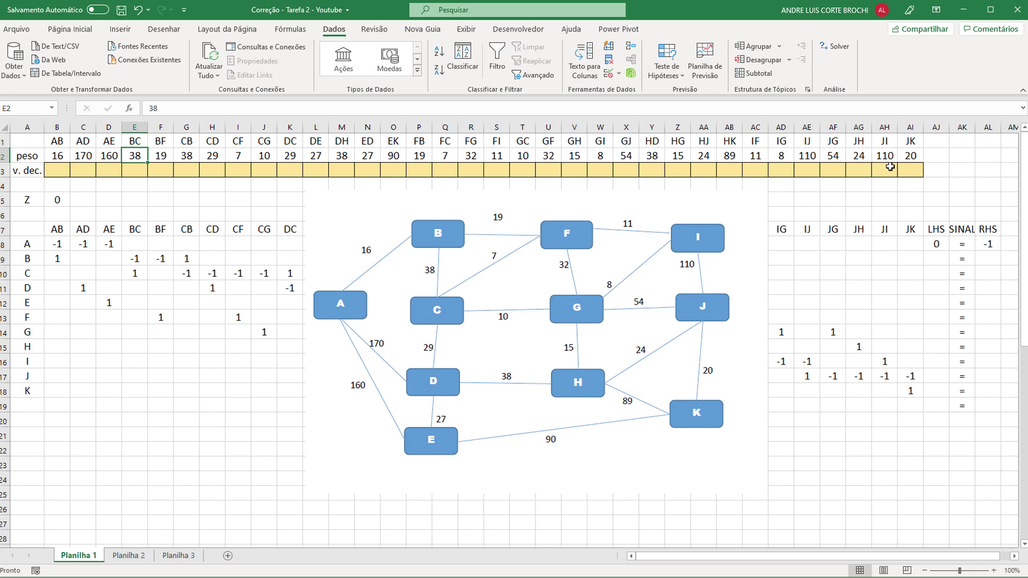
click(53, 174)
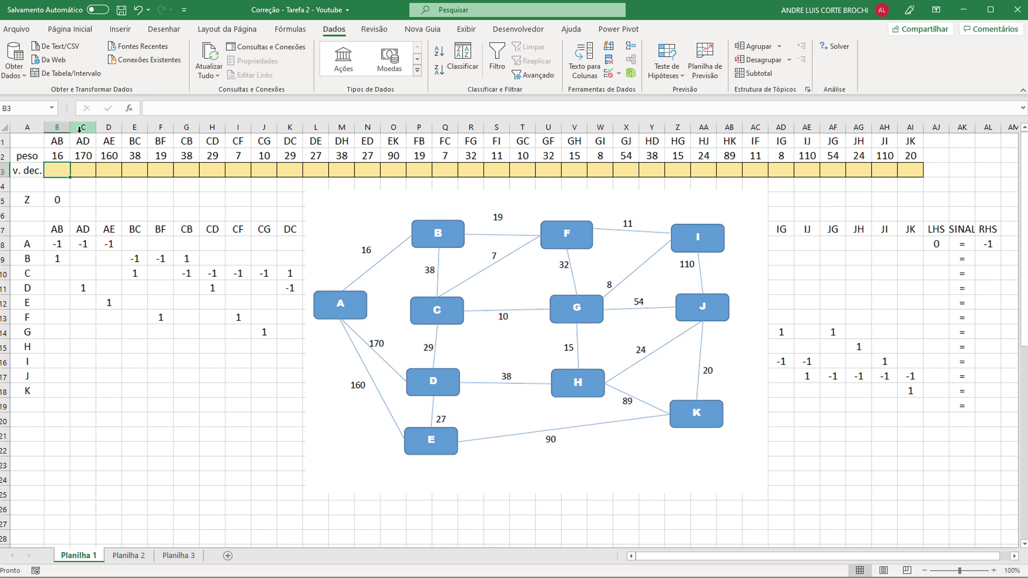
click(87, 168)
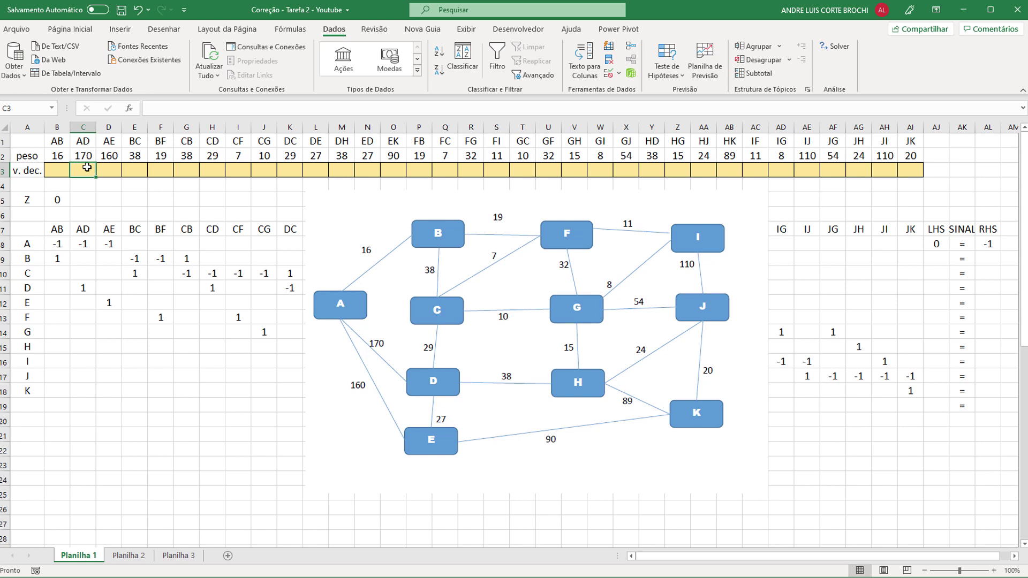
Enter =SOMARPRODUTO(B2:AI2;B3:AI3) in cell B5 as the objective function Z
click(59, 201)
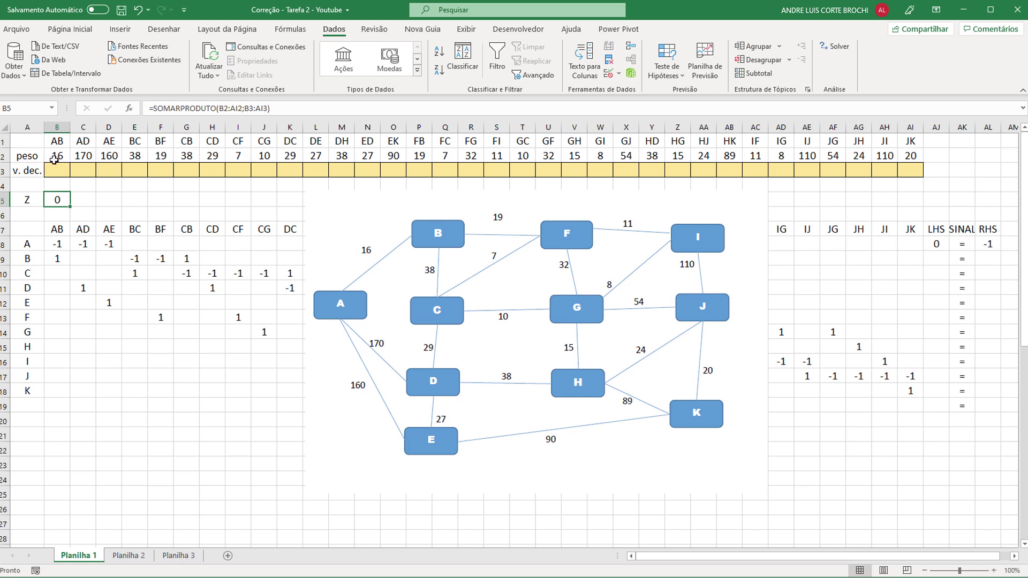
text(=)
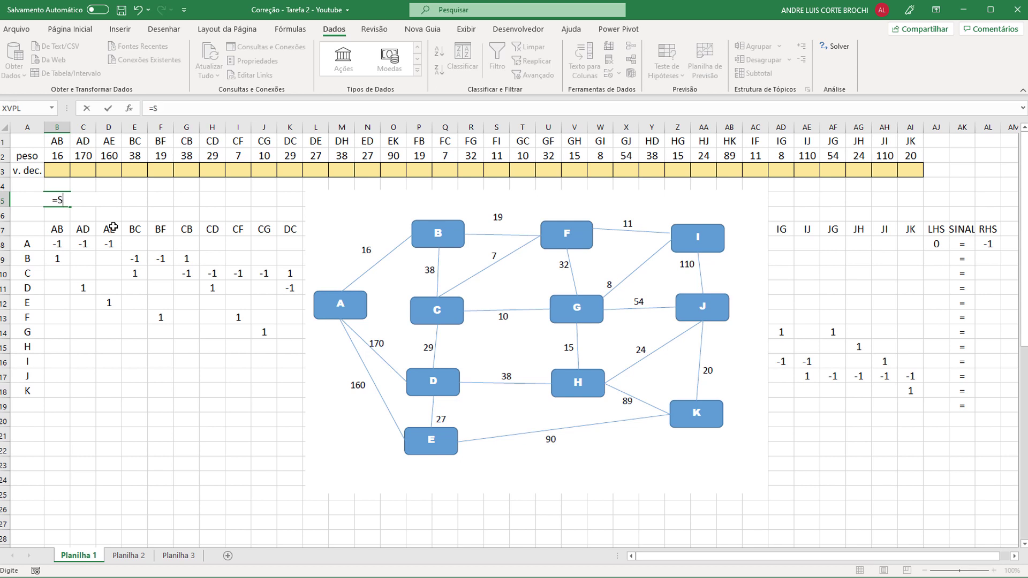
text(SOMARPRODUTO()
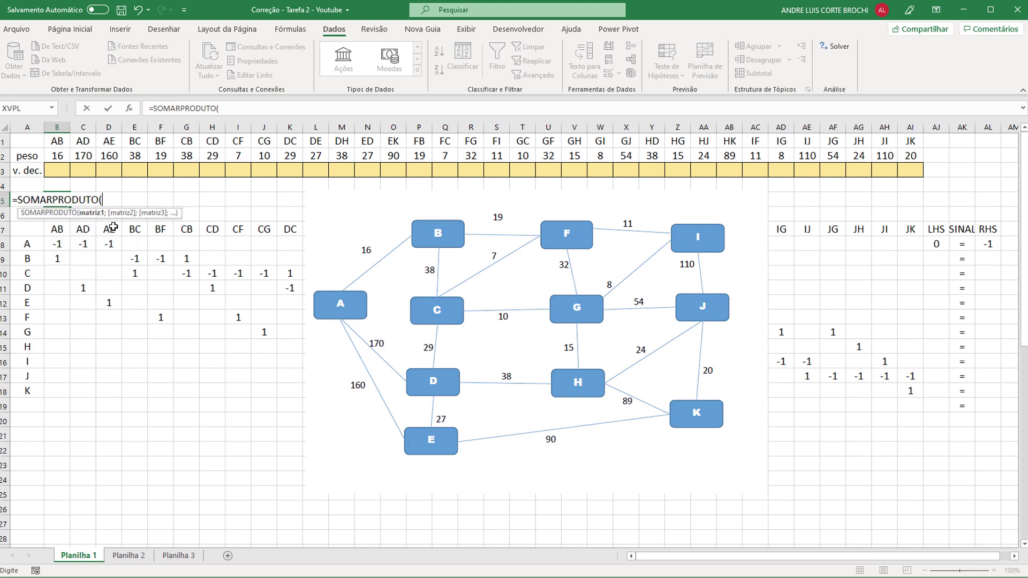
drag(53, 154, 923, 168)
drag(919, 148, 915, 150)
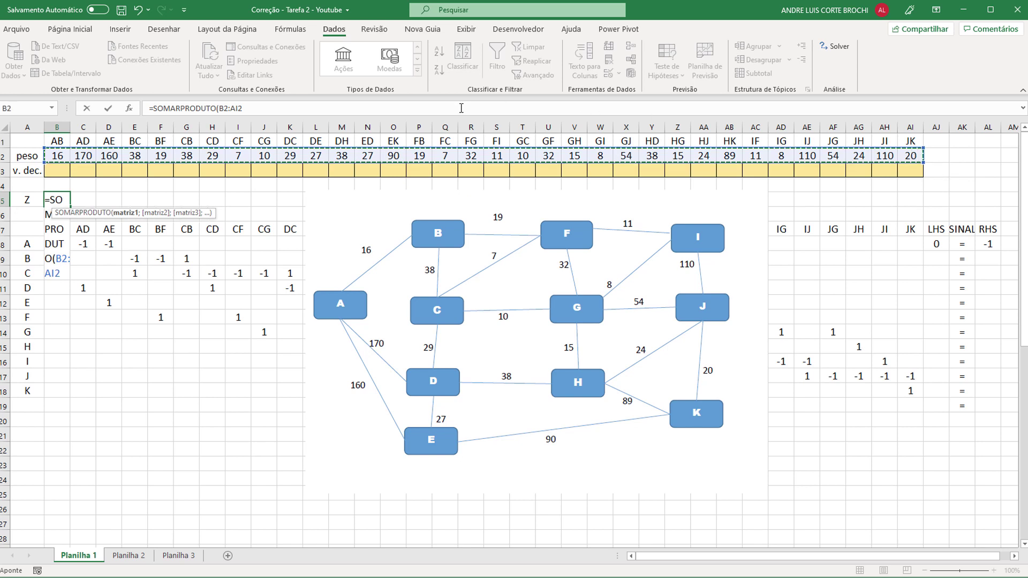
text(;)
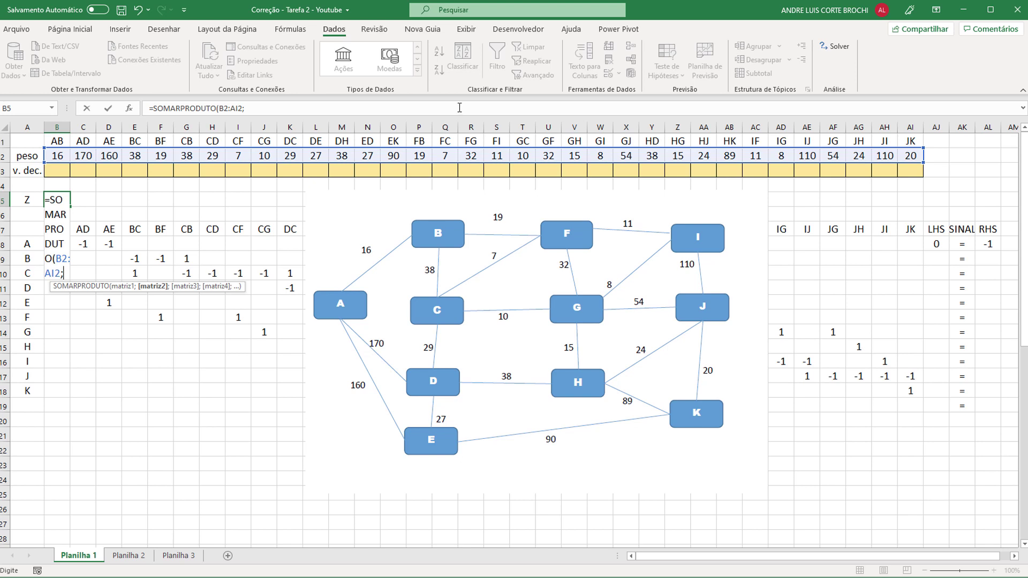
drag(64, 171, 909, 165)
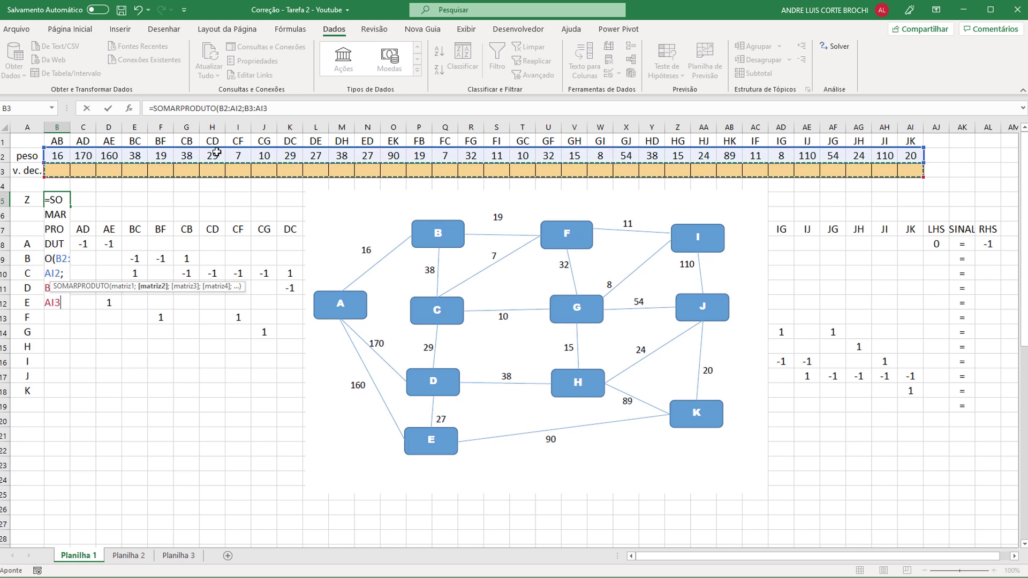
key(Return)
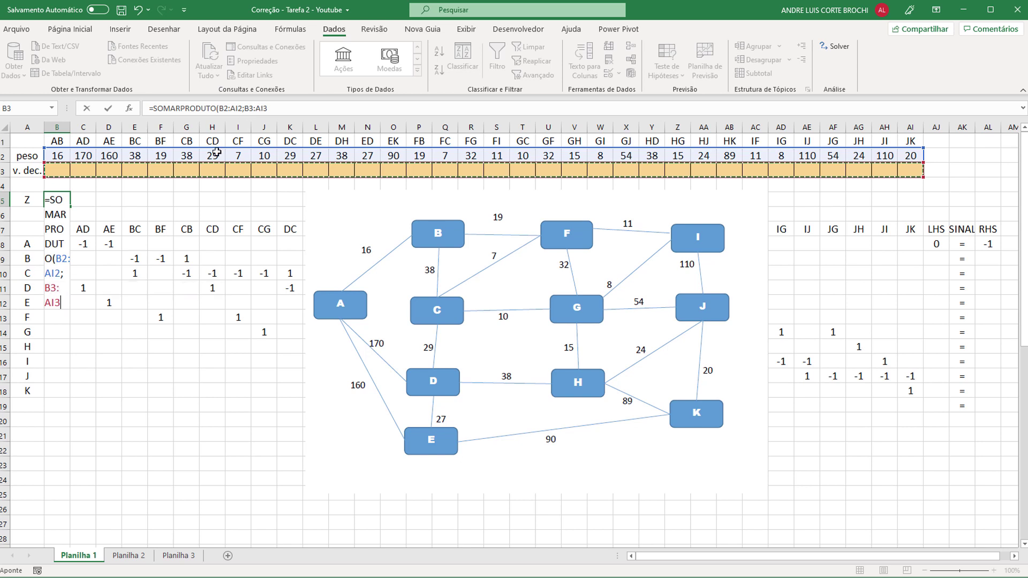
click(54, 200)
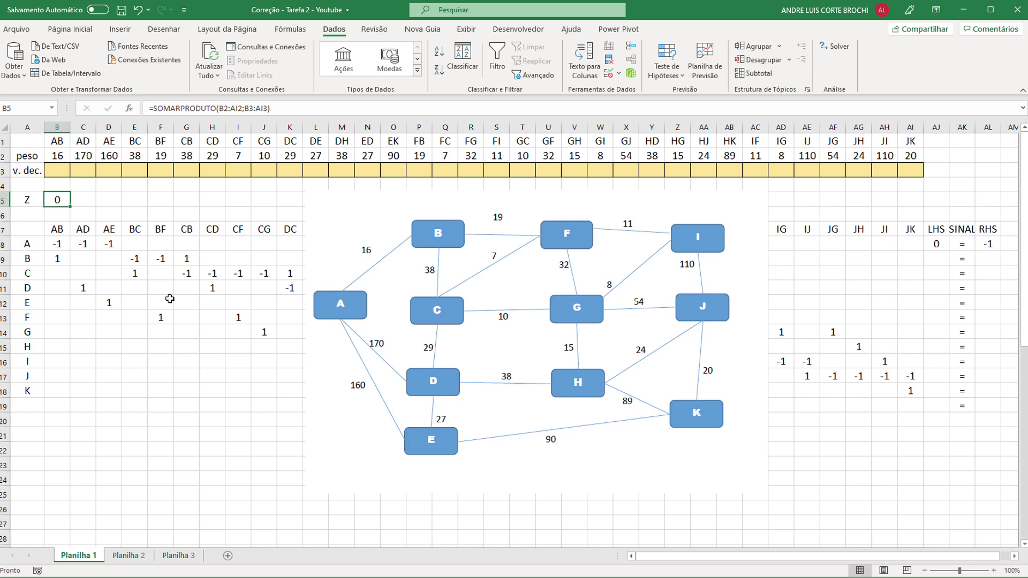
Move the network diagram further right and handwrite X_AB + X_AD + X_AE = 1 in red ink beside the Z cell
drag(341, 205, 427, 199)
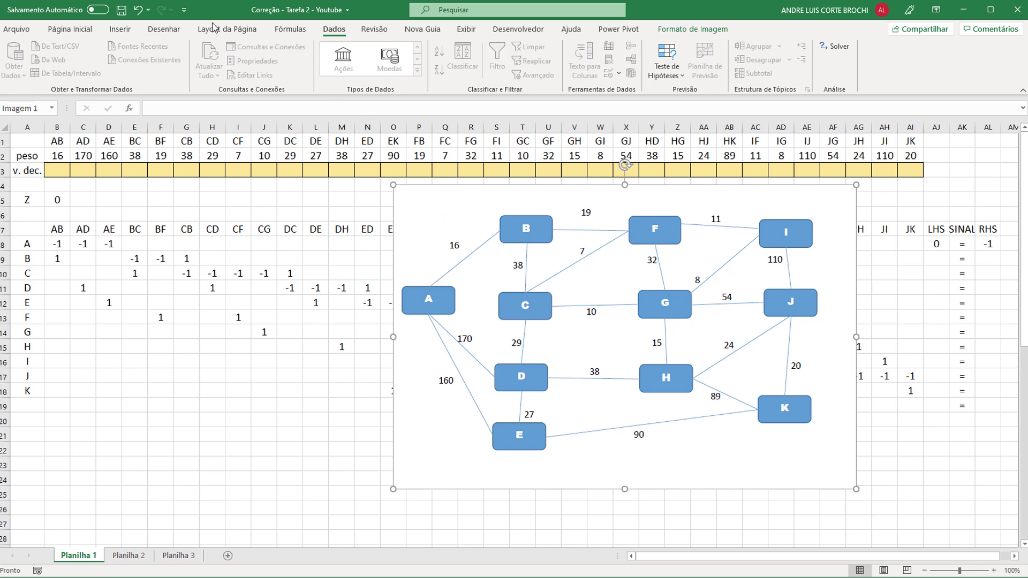
click(164, 32)
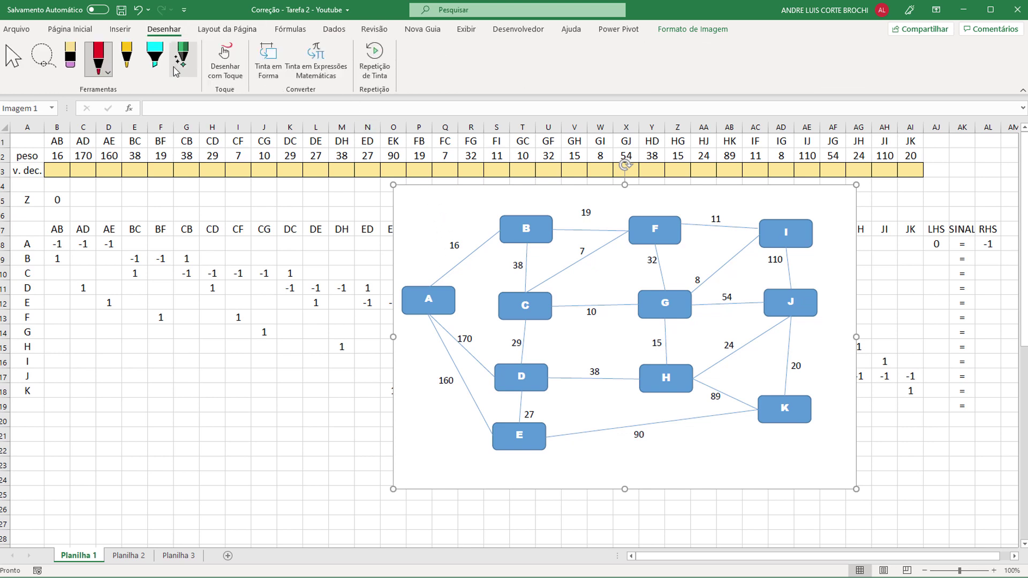
click(108, 73)
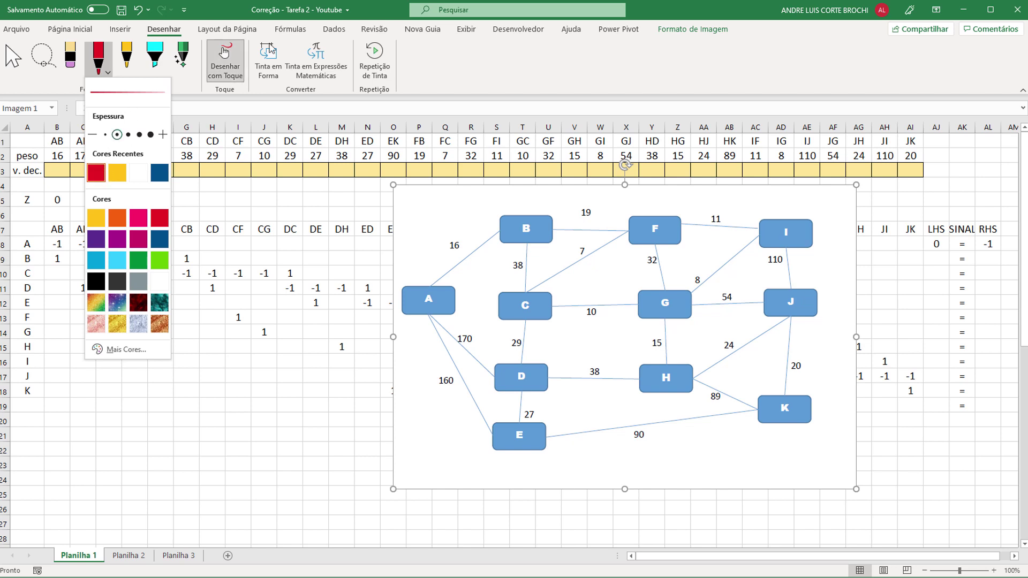
click(441, 64)
mouse_move(78, 202)
mouse_down()
mouse_move(79, 214)
mouse_move(98, 218)
mouse_move(125, 208)
mouse_up()
mouse_move(120, 201)
mouse_down()
mouse_move(120, 215)
mouse_move(173, 216)
mouse_move(183, 204)
mouse_up()
mouse_move(178, 200)
mouse_down()
mouse_move(179, 214)
mouse_move(201, 211)
mouse_up()
mouse_move(201, 197)
mouse_down()
mouse_move(193, 211)
mouse_move(213, 218)
mouse_move(244, 201)
mouse_move(257, 214)
mouse_up()
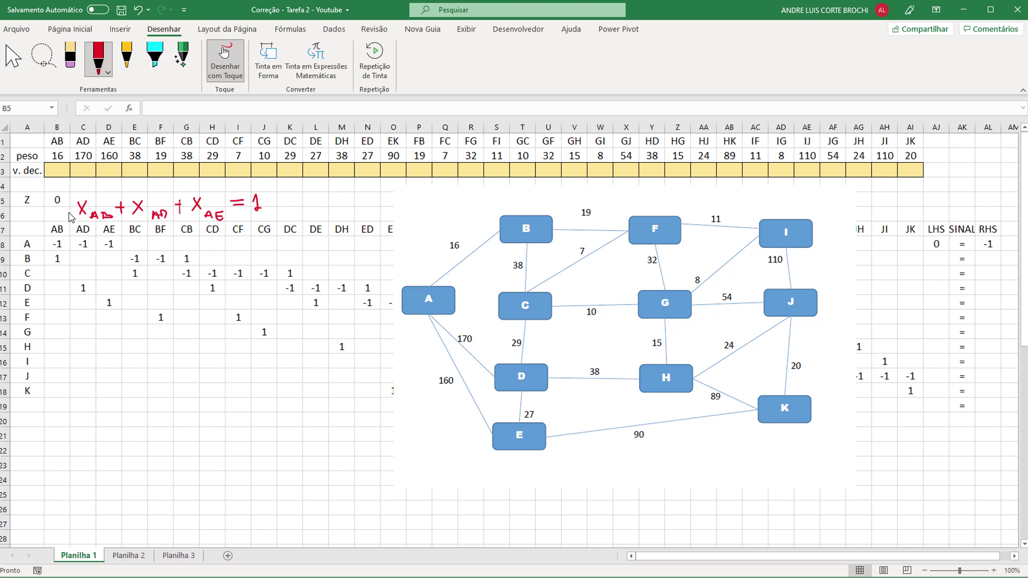
Correct the handwritten equation to -X_AB - X_AD - X_AE = -1 by erasing and redrawing its signs and right-hand side in red
click(70, 58)
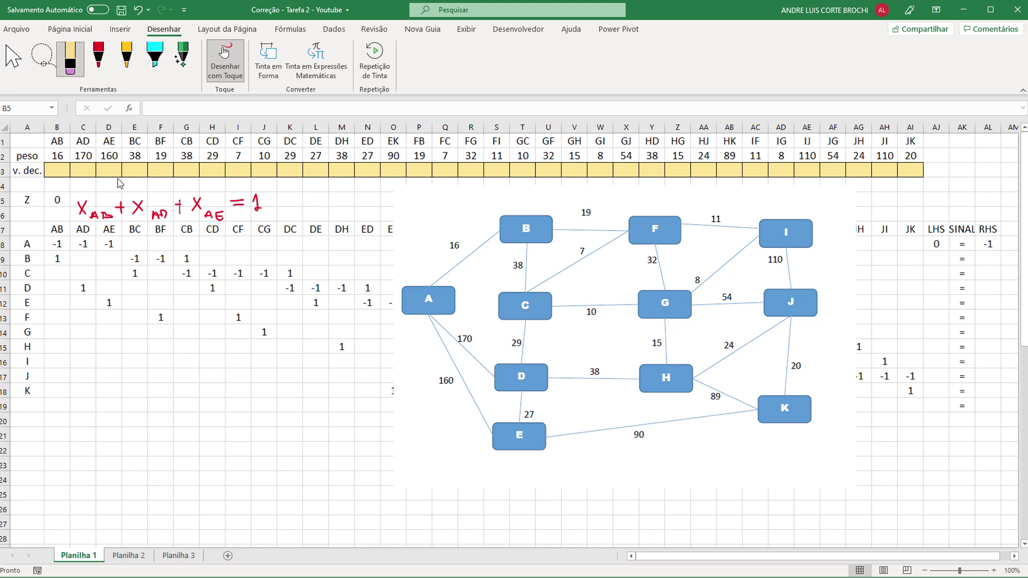
drag(123, 207, 119, 211)
drag(258, 202, 260, 217)
click(98, 58)
drag(66, 206, 183, 203)
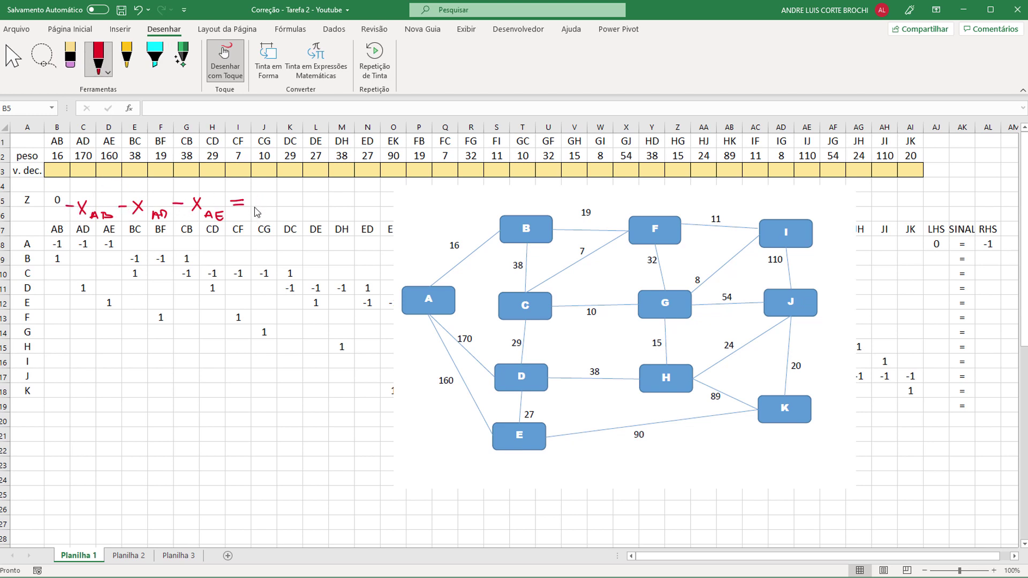
drag(270, 197, 274, 211)
drag(668, 197, 570, 202)
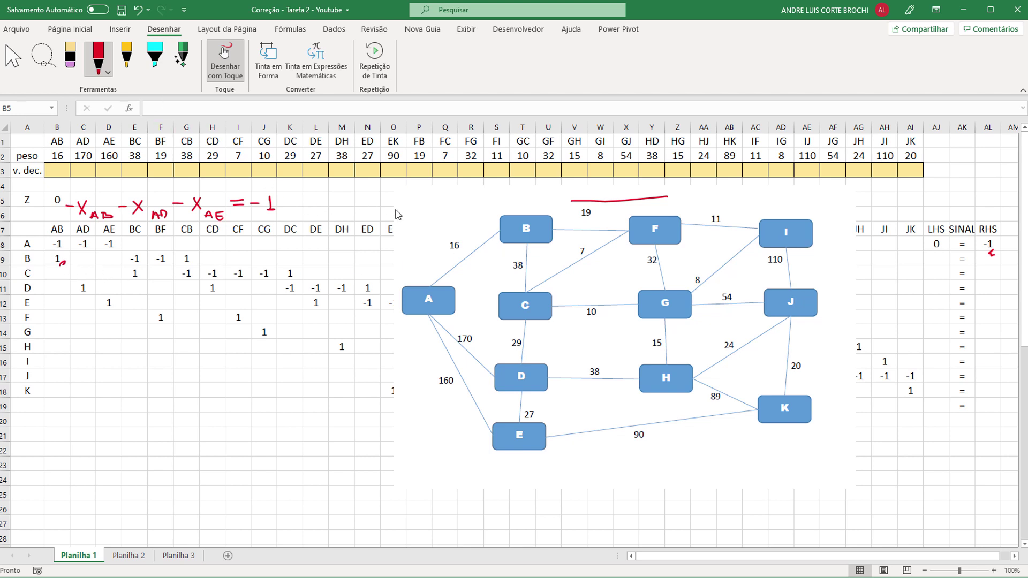
drag(424, 197, 377, 250)
click(99, 59)
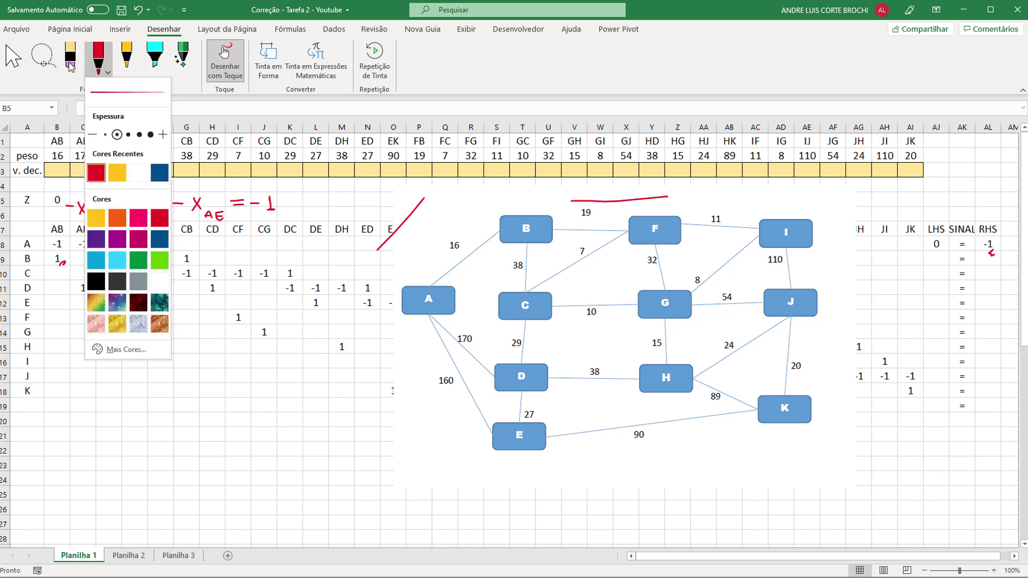
click(13, 56)
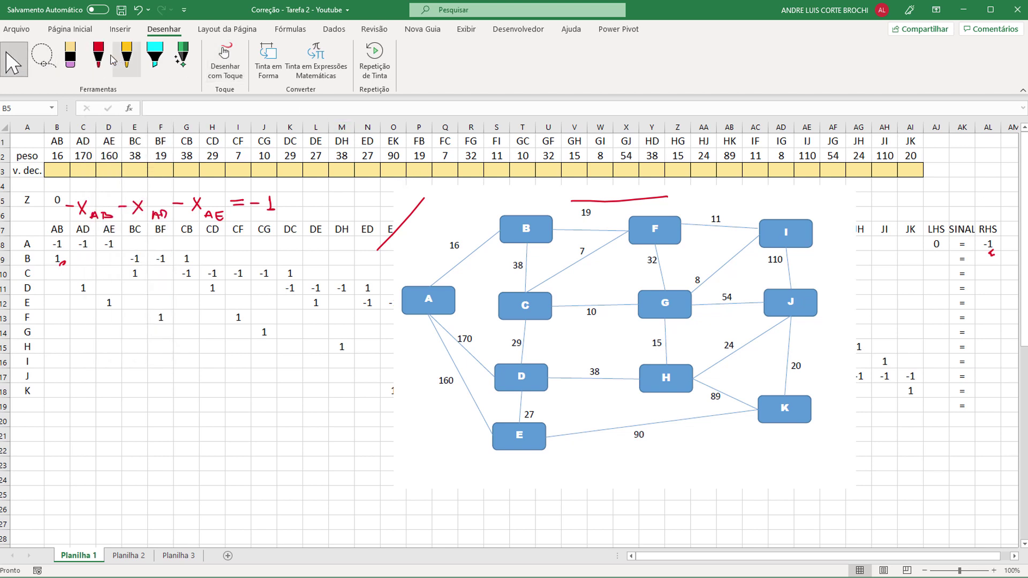
click(70, 56)
click(400, 224)
click(605, 203)
Move the network diagram down and left to uncover the upper constraint rows, and switch back to the red pen
click(14, 56)
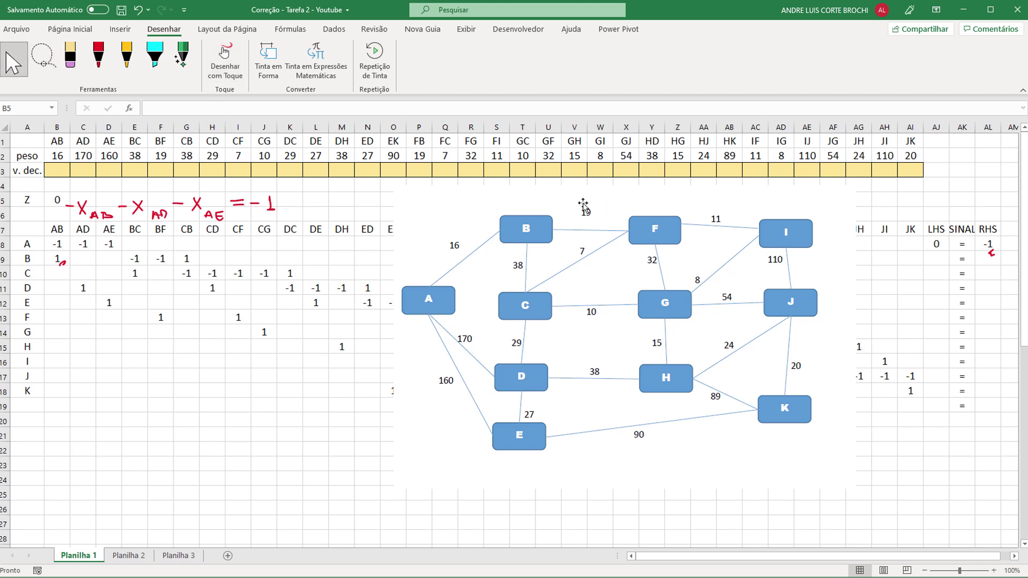
drag(589, 227, 492, 321)
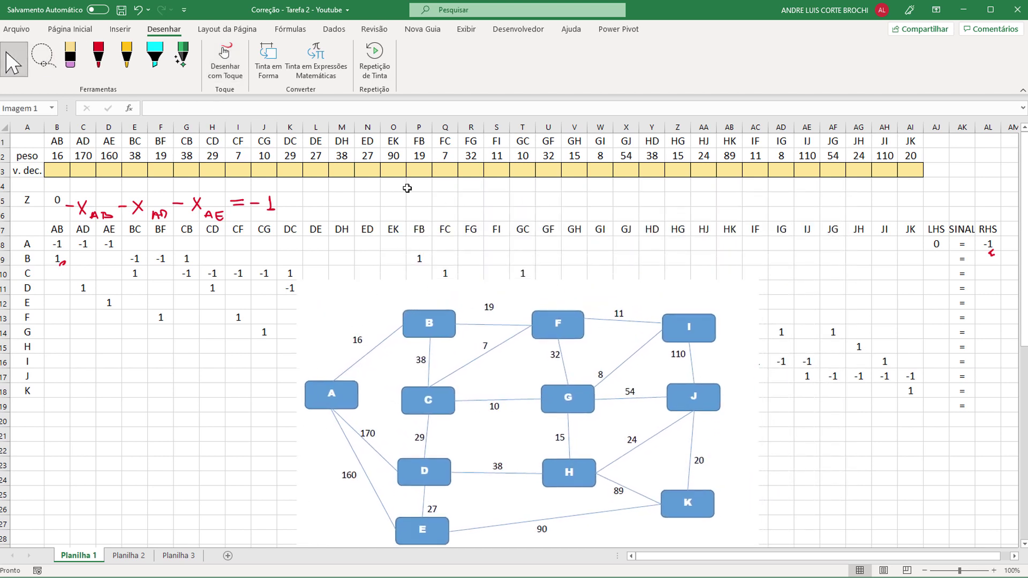
click(99, 54)
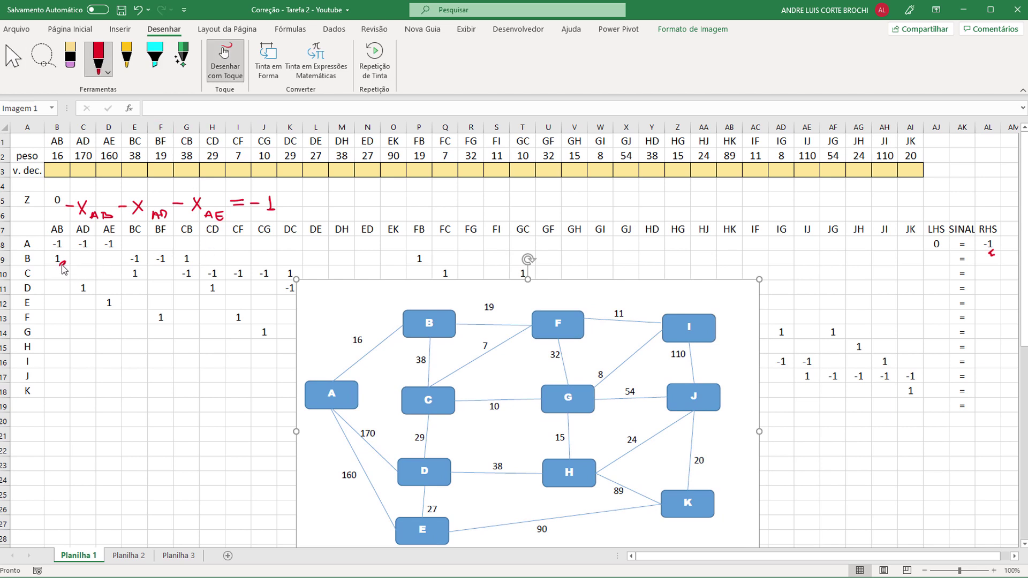
Mark node B's coefficients in red ink, then move the network diagram down and right to uncover the lower constraint rows
drag(420, 266, 425, 263)
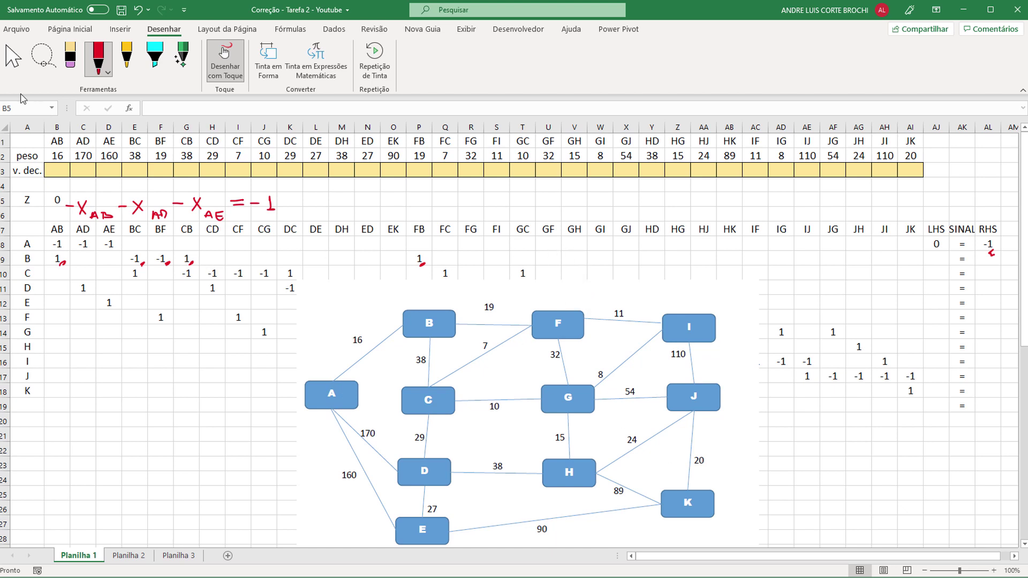
click(13, 55)
drag(629, 291, 616, 318)
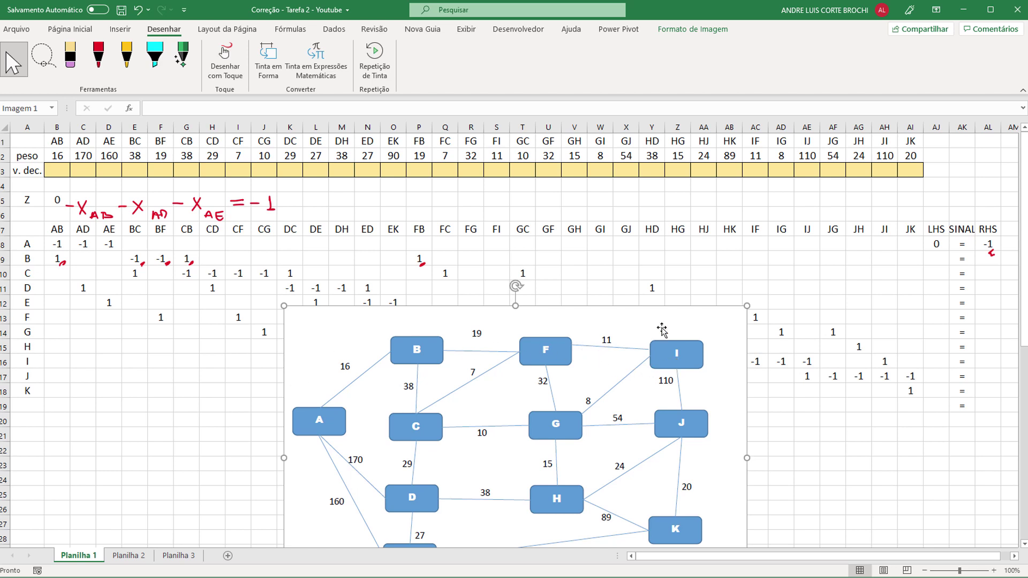
drag(639, 321, 743, 384)
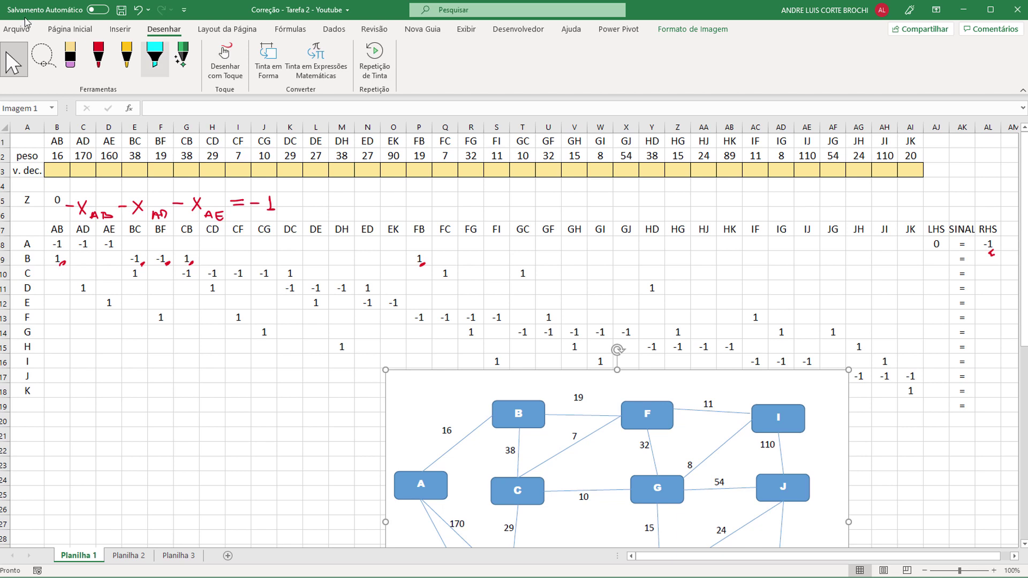
Mark node I's coefficients in row 16 in red ink, under IF, IG, IJ, FI, GI and JI
click(98, 56)
drag(760, 371, 816, 370)
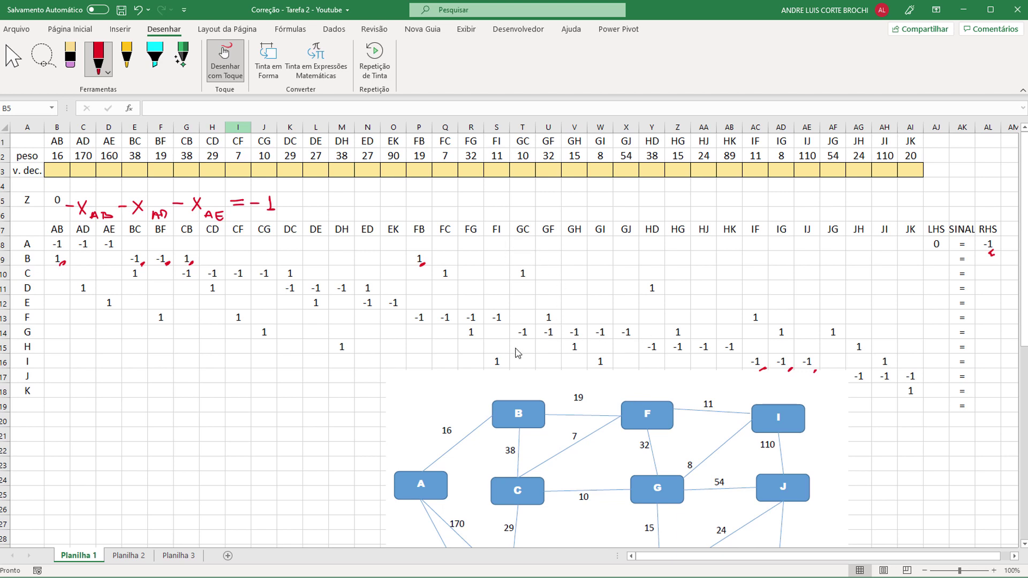
drag(501, 370, 507, 366)
drag(607, 370, 611, 366)
drag(621, 387, 578, 407)
Move the network diagram below the constraint table, and erase the handwritten equation and the red marks in the coefficient rows
click(14, 56)
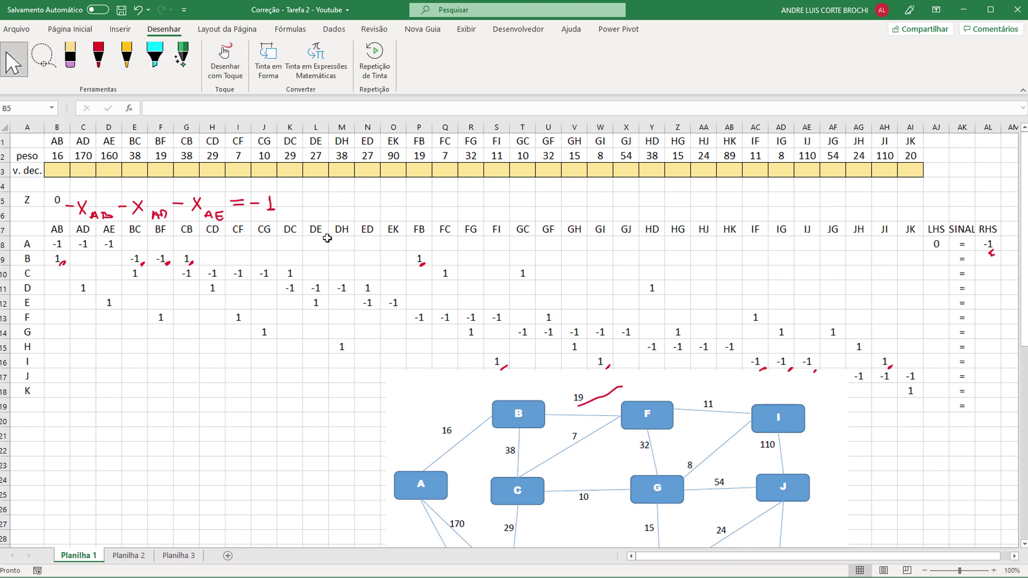
drag(672, 383, 642, 431)
click(70, 58)
drag(508, 376, 514, 363)
mouse_move(594, 399)
mouse_down()
mouse_move(595, 366)
mouse_move(829, 371)
mouse_move(827, 380)
mouse_move(817, 377)
mouse_move(892, 369)
mouse_up()
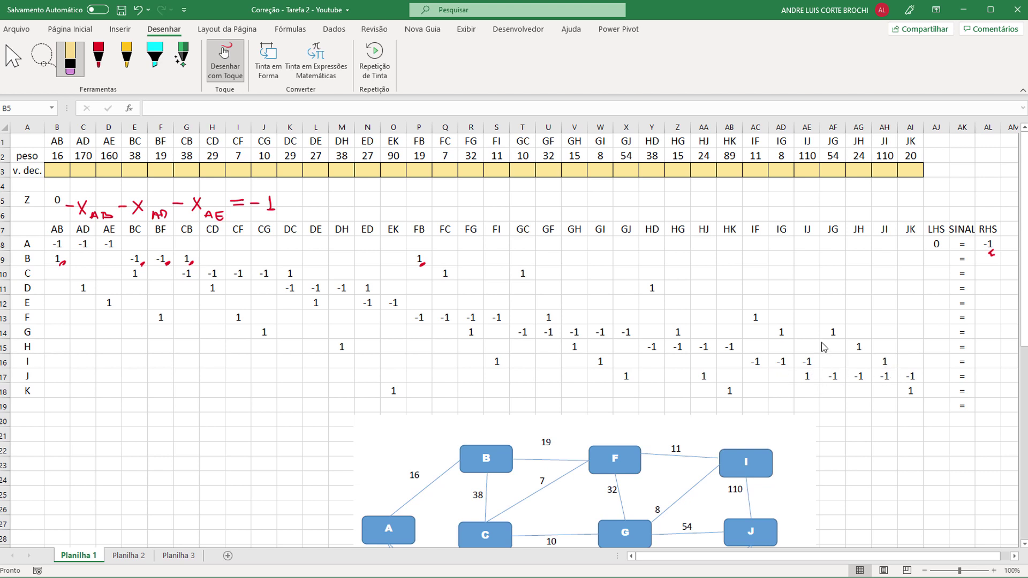
drag(423, 264, 426, 269)
mouse_move(106, 220)
mouse_down()
mouse_move(86, 206)
mouse_move(104, 220)
mouse_move(281, 212)
mouse_move(193, 268)
mouse_move(150, 268)
mouse_up()
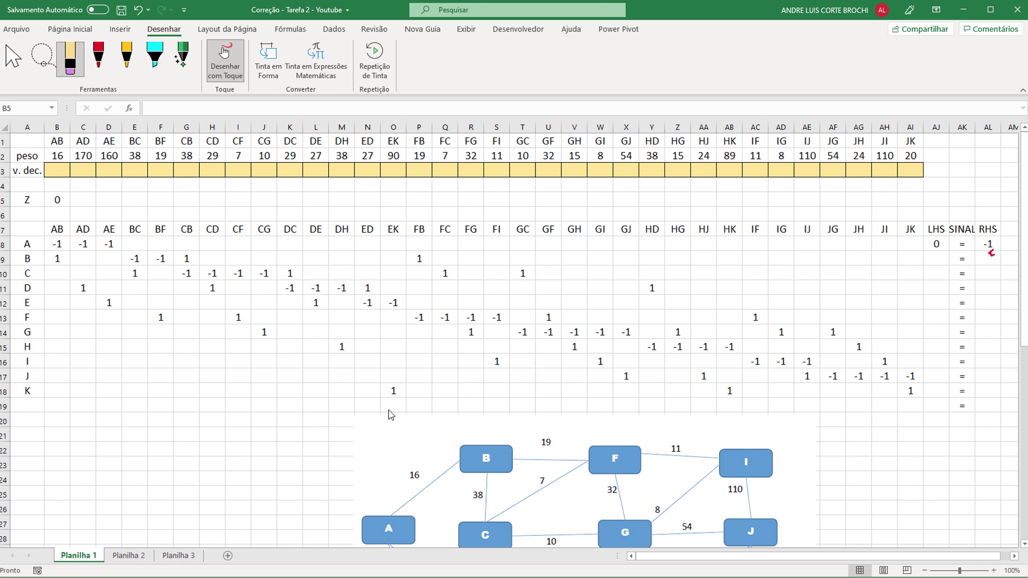
click(13, 58)
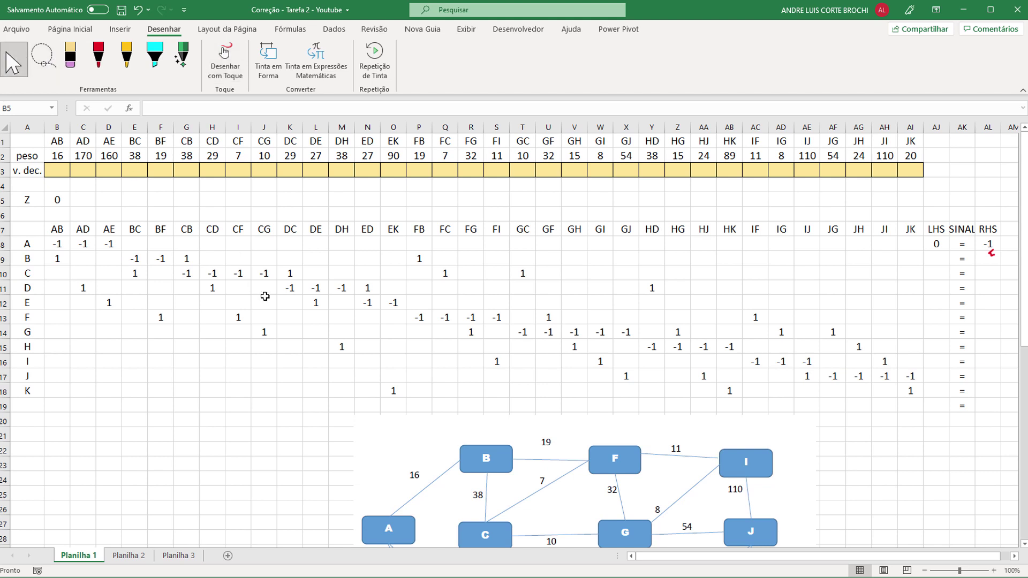
drag(788, 452, 628, 471)
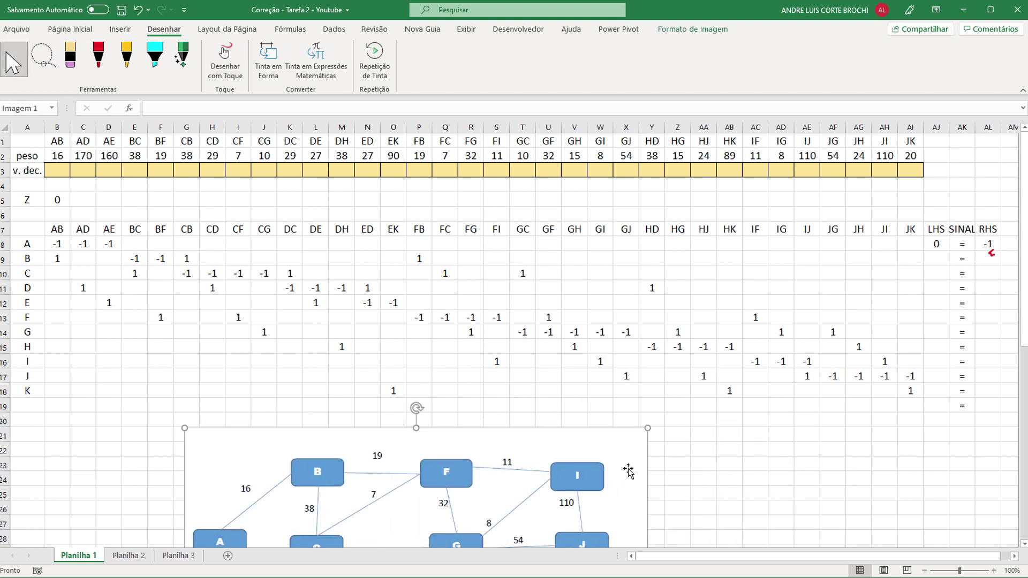
Check node A's LHS formula and its sign cell, then clear the formula from AJ8
click(937, 244)
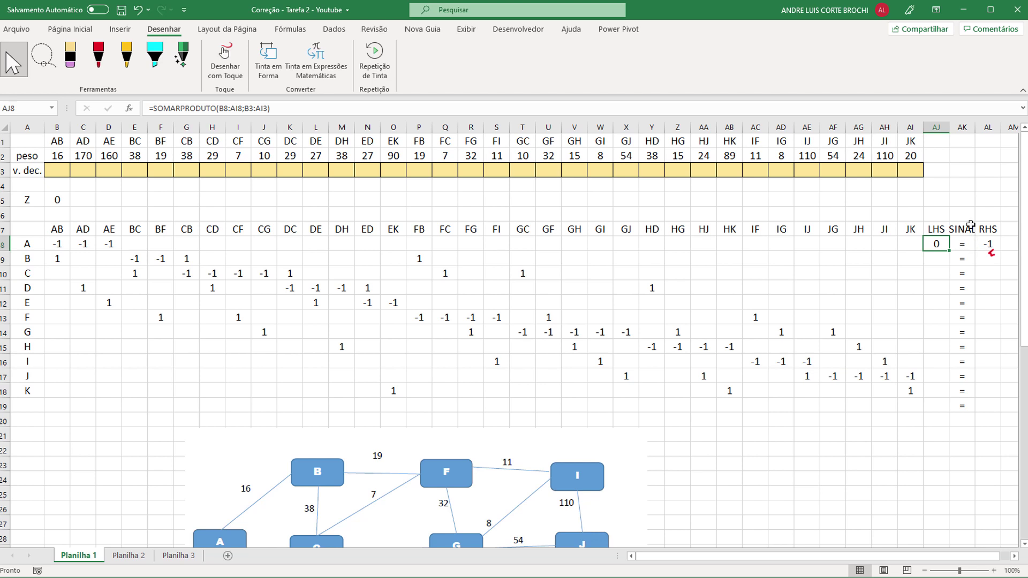
click(962, 247)
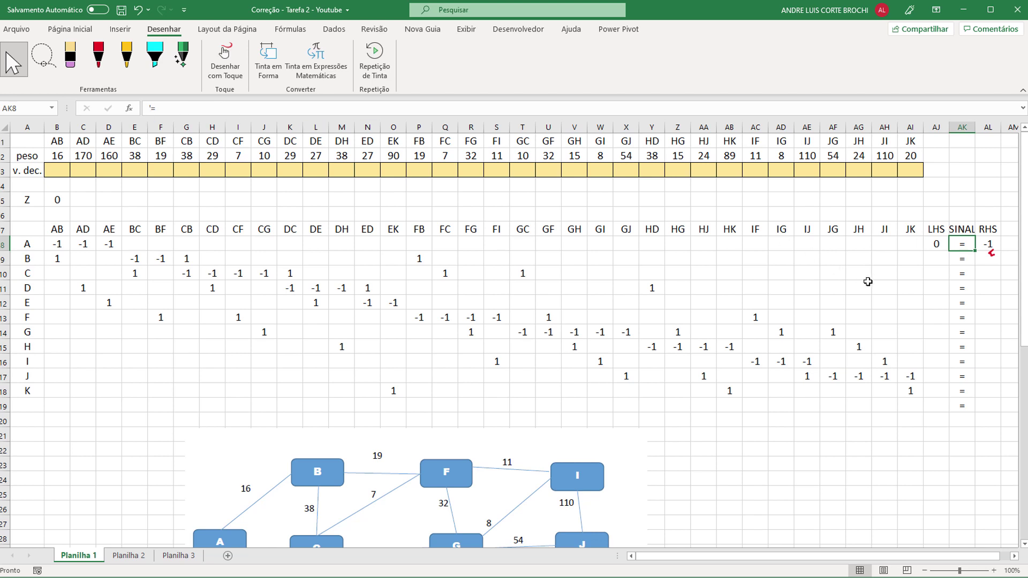
click(936, 244)
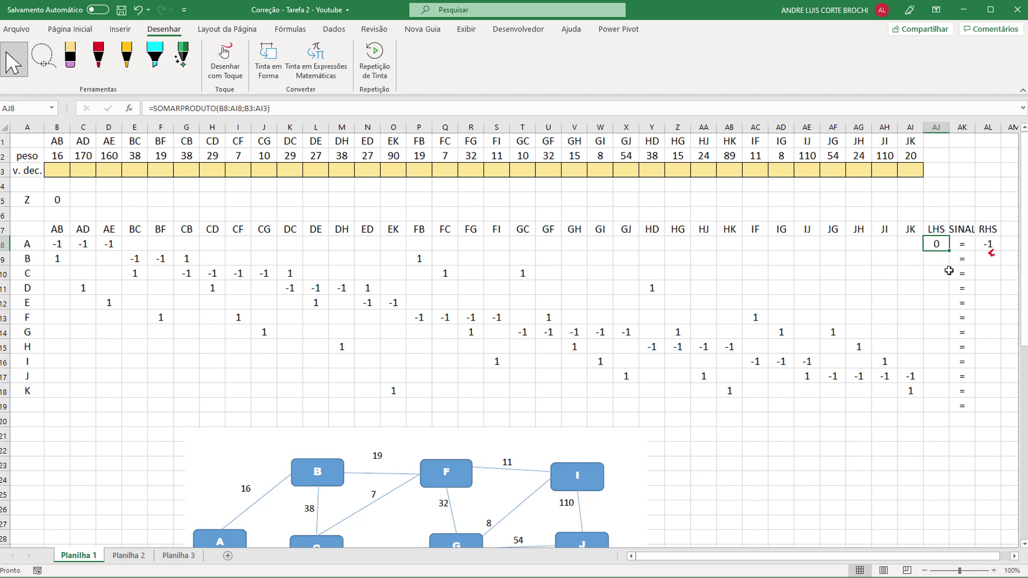
key(Delete)
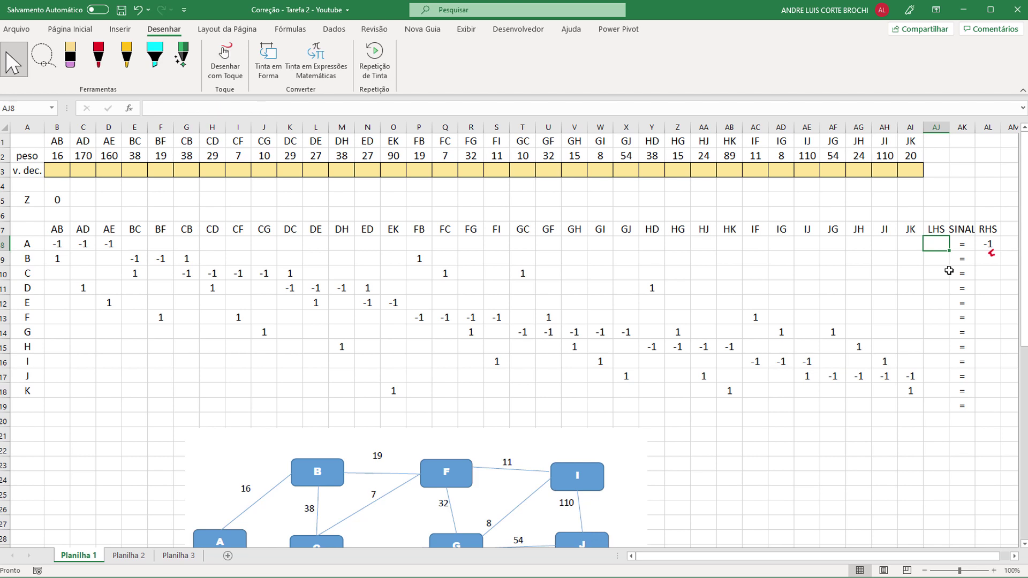
Enter =SOMARPRODUTO(B8:AI8;B3:AI3) in AJ8 as node A's LHS, and erase the red mark beside its RHS value
double_click(937, 244)
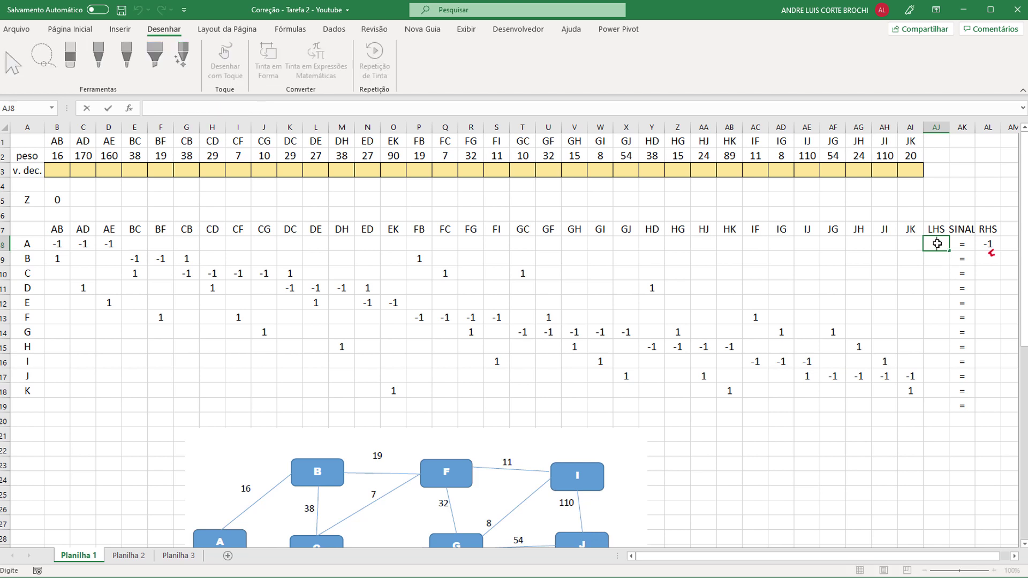
text(=SOMARP)
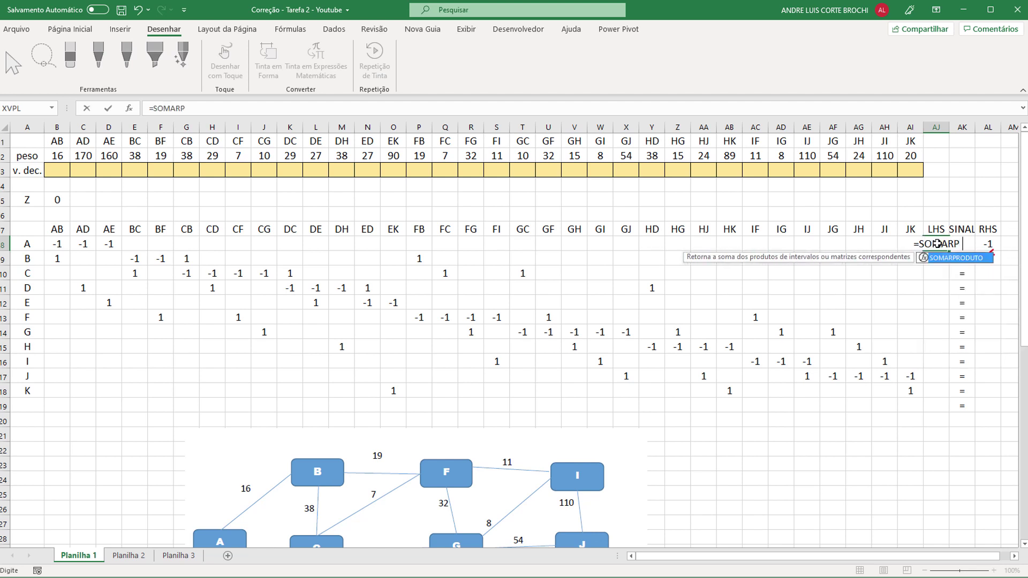
text(RODUTO()
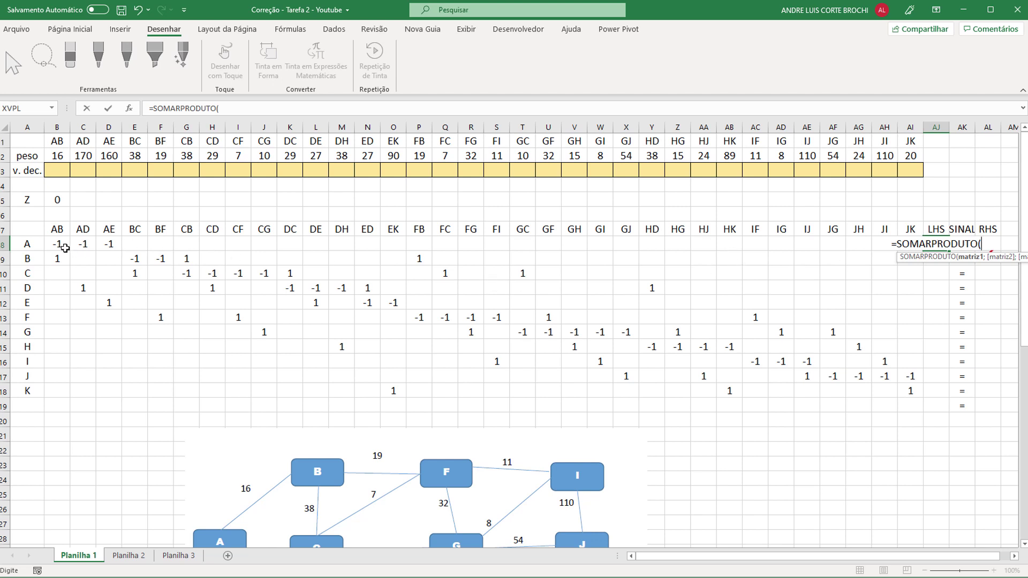
drag(62, 245, 920, 246)
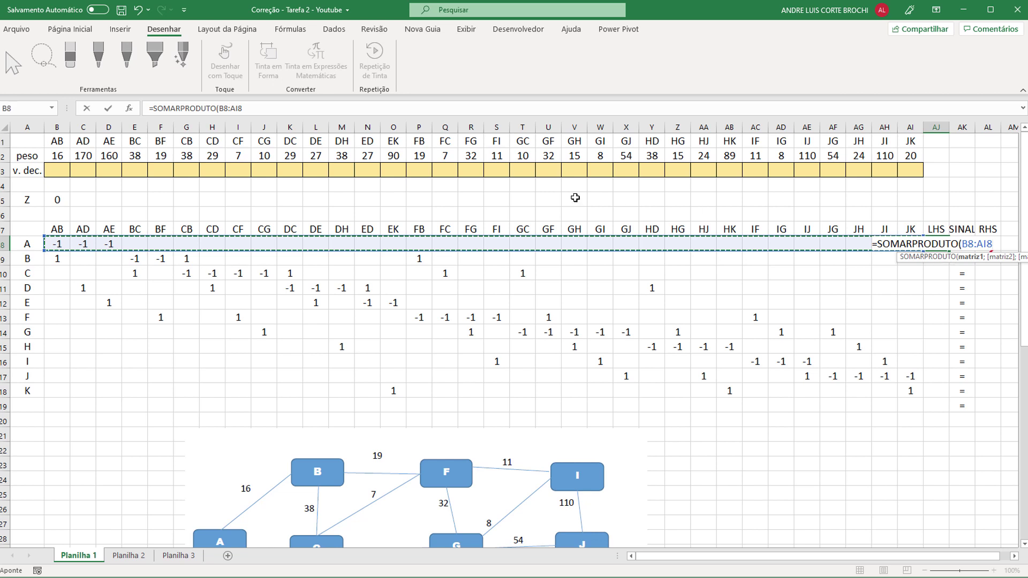
click(251, 109)
text(;)
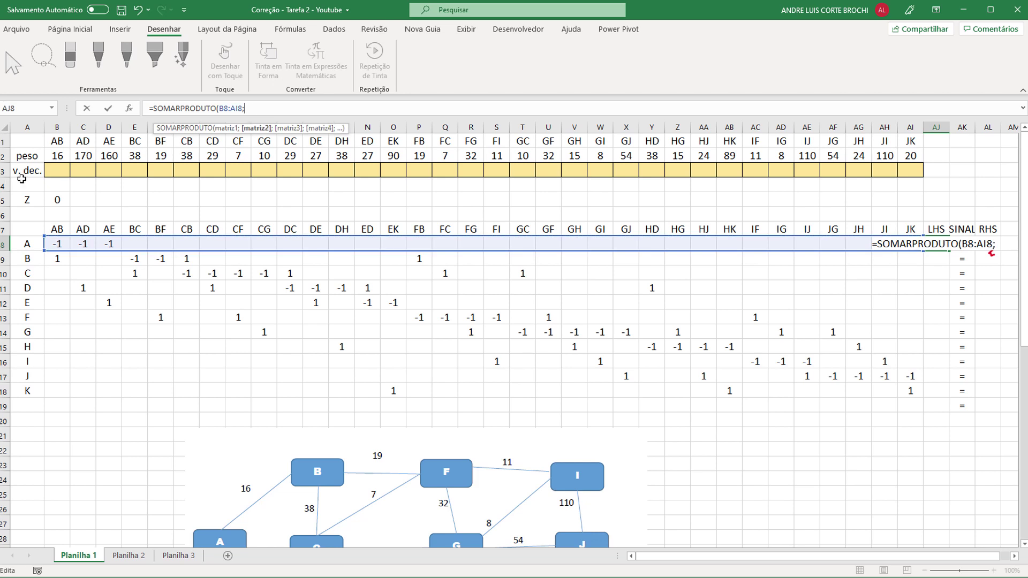
drag(62, 170, 908, 174)
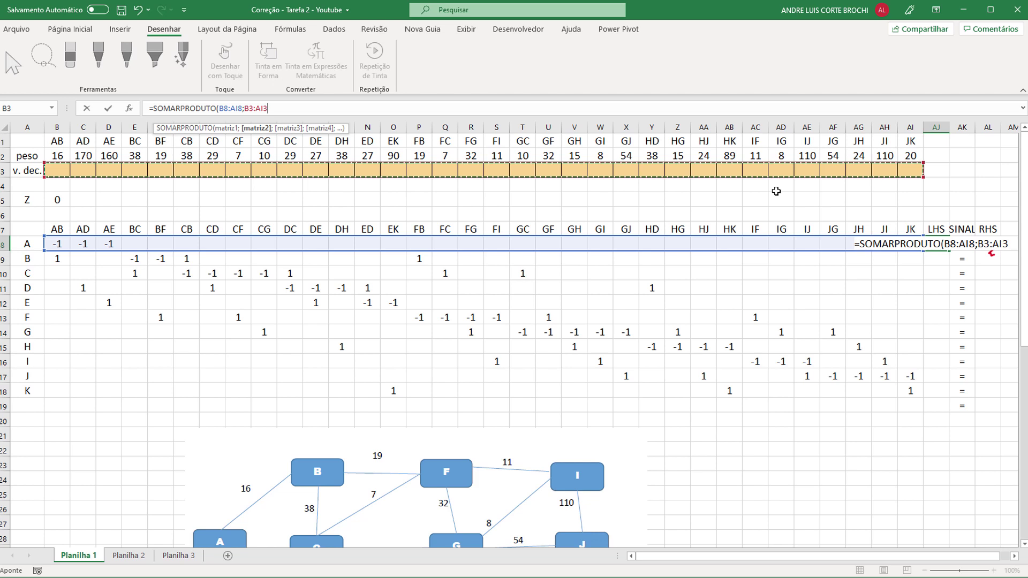
text())
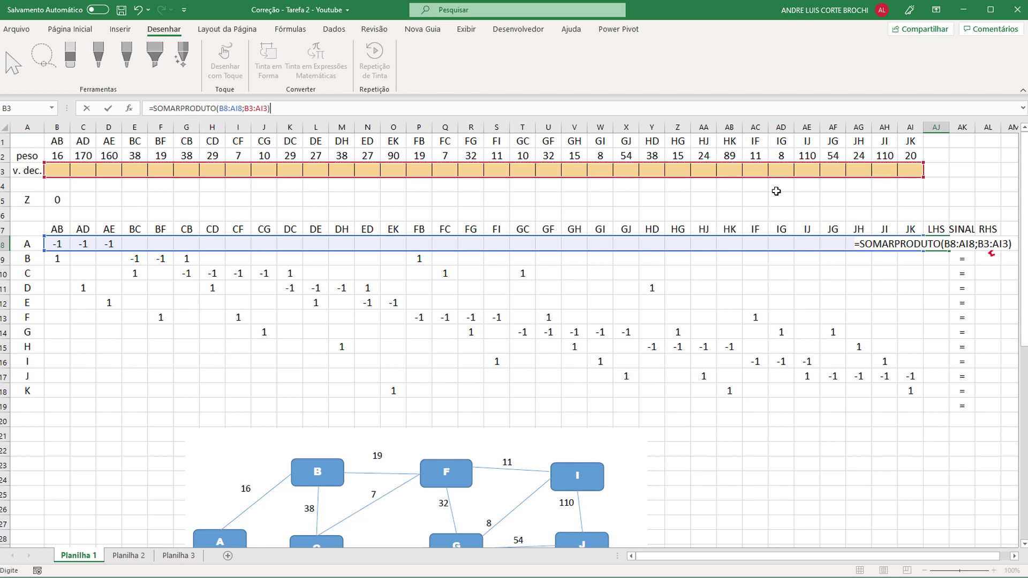
key(Return)
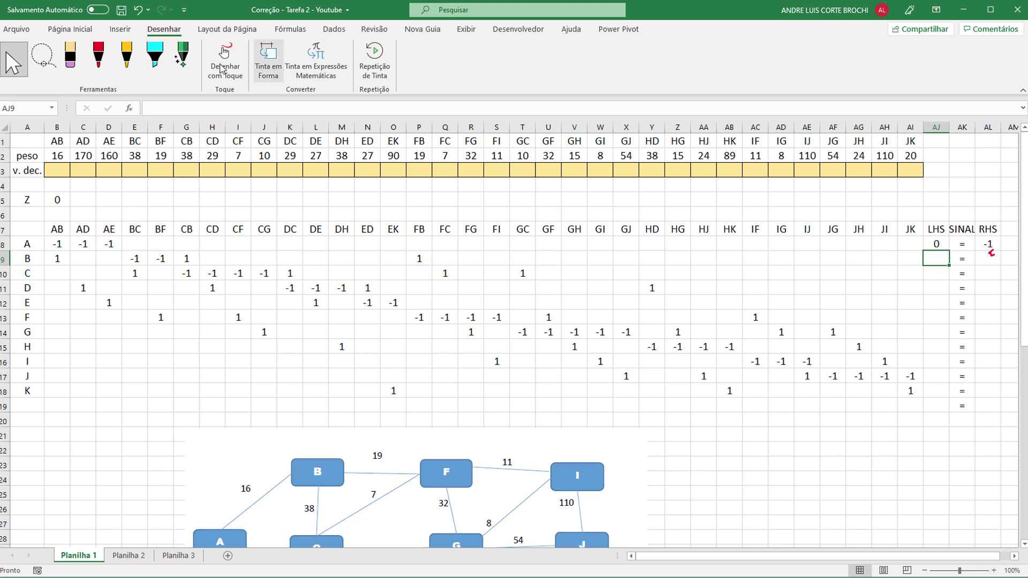
click(70, 58)
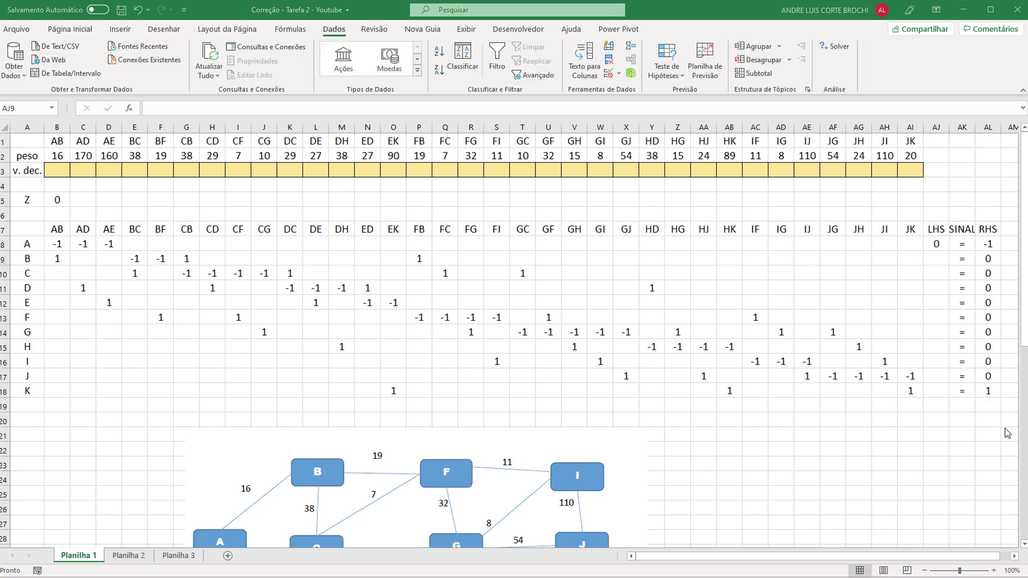
Make the decision-variable range absolute in AJ8, so the formula reads =SOMARPRODUTO(B8:AI8;$B$3:$AI$3)
click(938, 248)
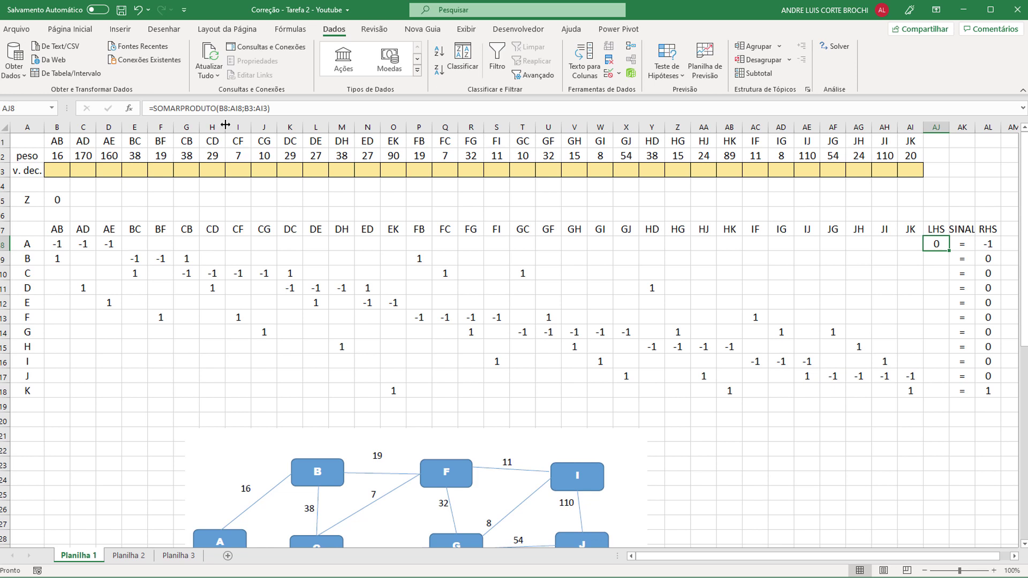
click(249, 107)
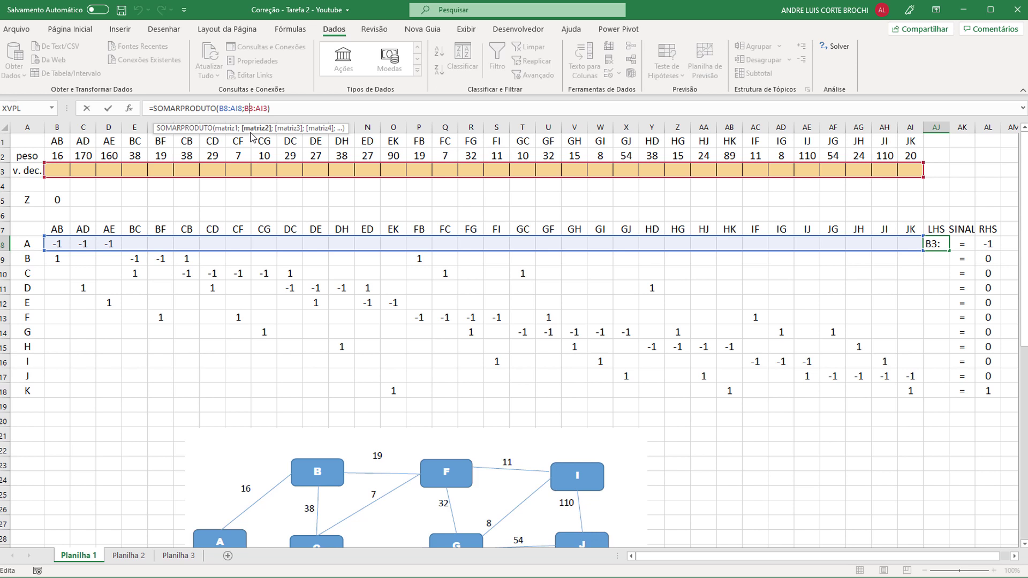
key(F4)
click(271, 109)
key(F4)
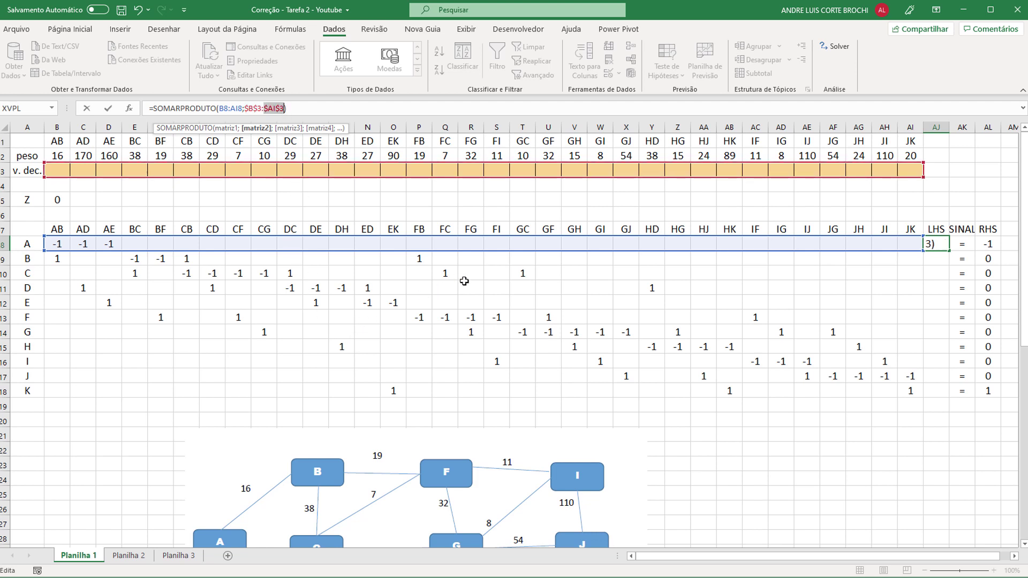
key(Return)
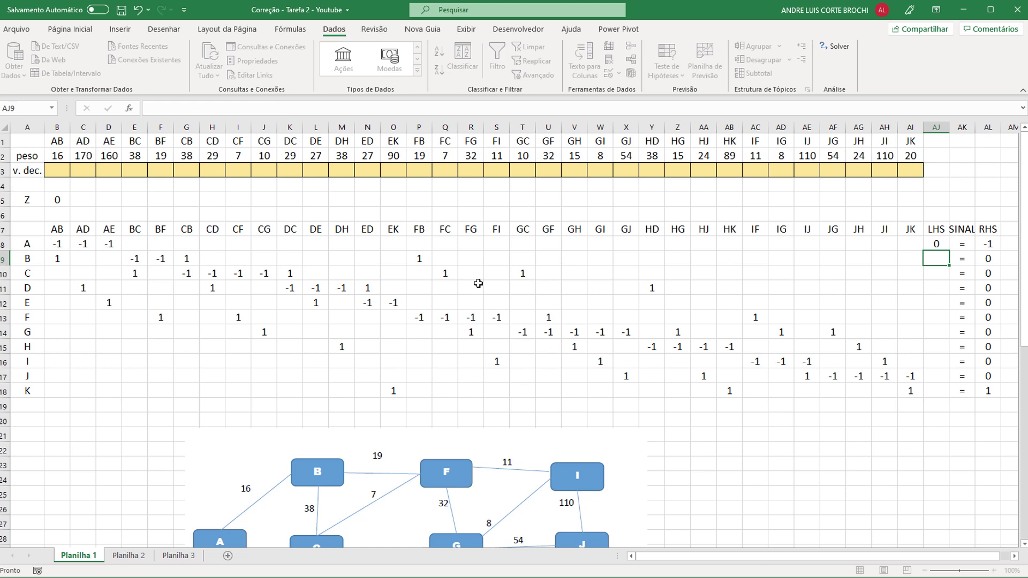
Fill the LHS formula from AJ8 down to AJ18 for nodes B to K, and check the copied formula in AJ12
click(939, 245)
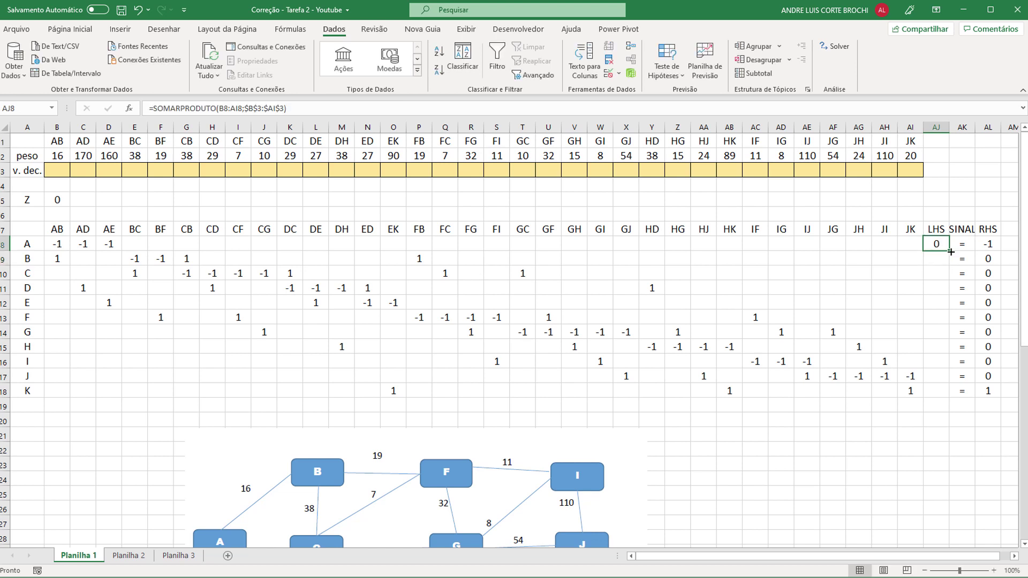
drag(951, 252, 941, 402)
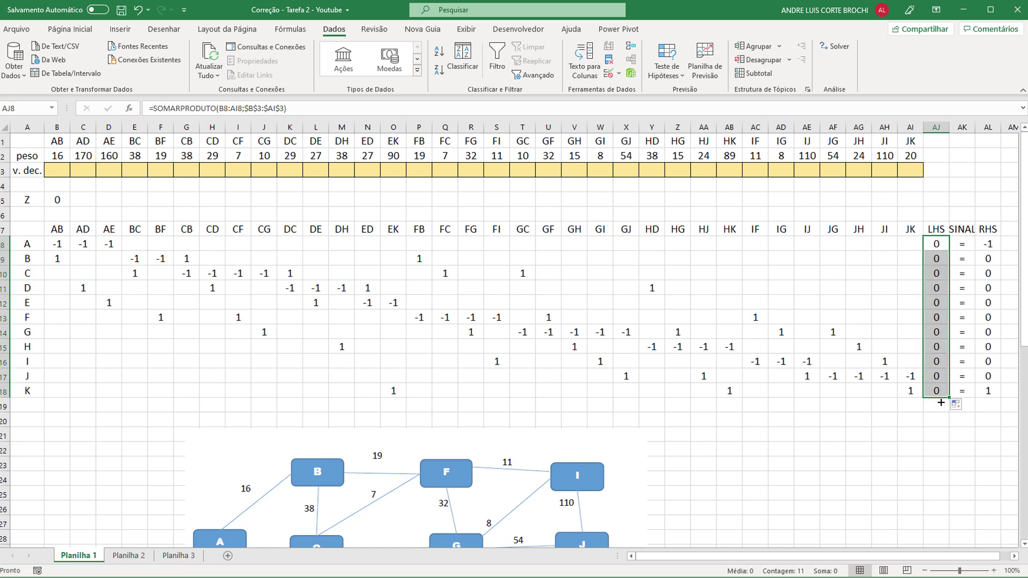
click(938, 303)
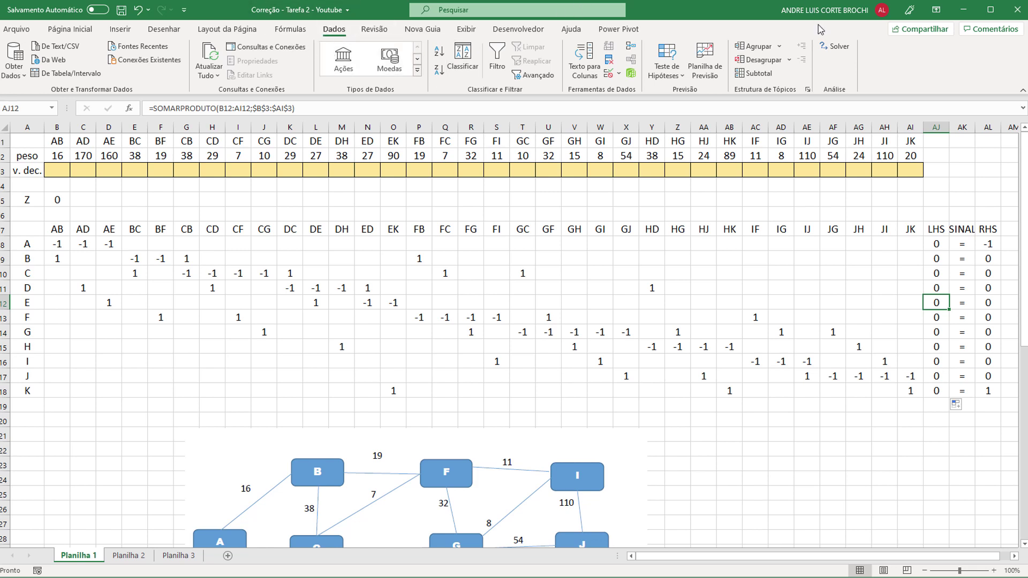
Open Solver and re-enter the Z cell $B$5 as the objective
click(839, 47)
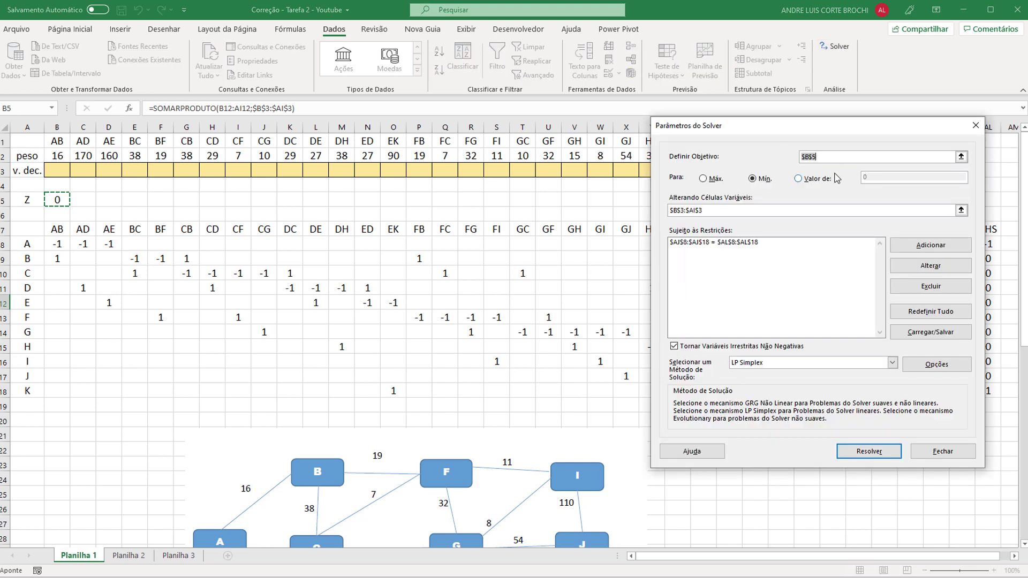
key(BackSpace)
click(63, 201)
Replace Solver's changing variable cells with the decision-variable range $B$3:$AI$3
click(715, 210)
drag(715, 211, 662, 212)
key(BackSpace)
drag(787, 131, 723, 205)
drag(58, 174, 910, 173)
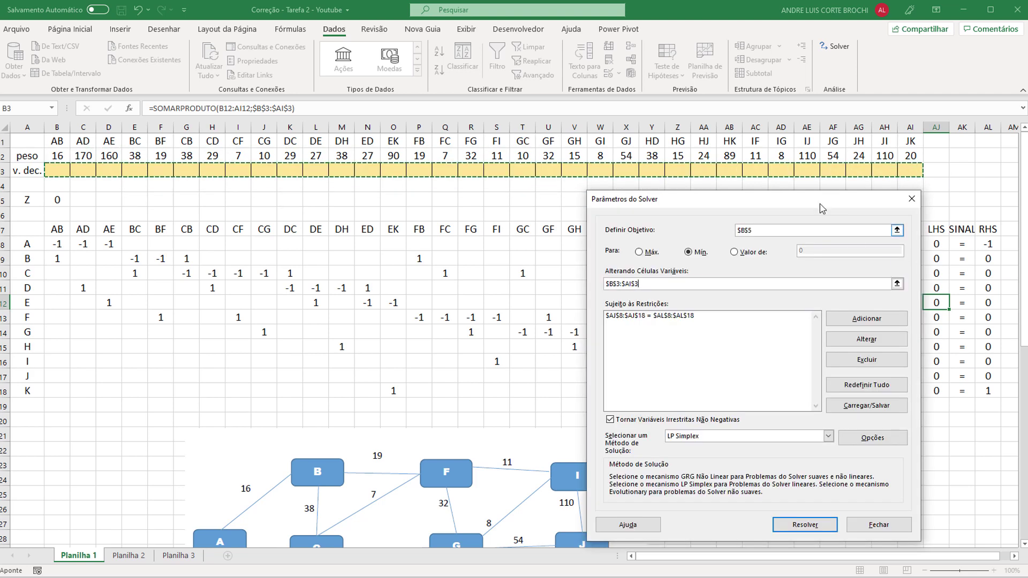
Delete the existing constraint $AJ$8:$AJ$18 = $AL$8:$AL$18 from the Solver model
drag(810, 201, 836, 110)
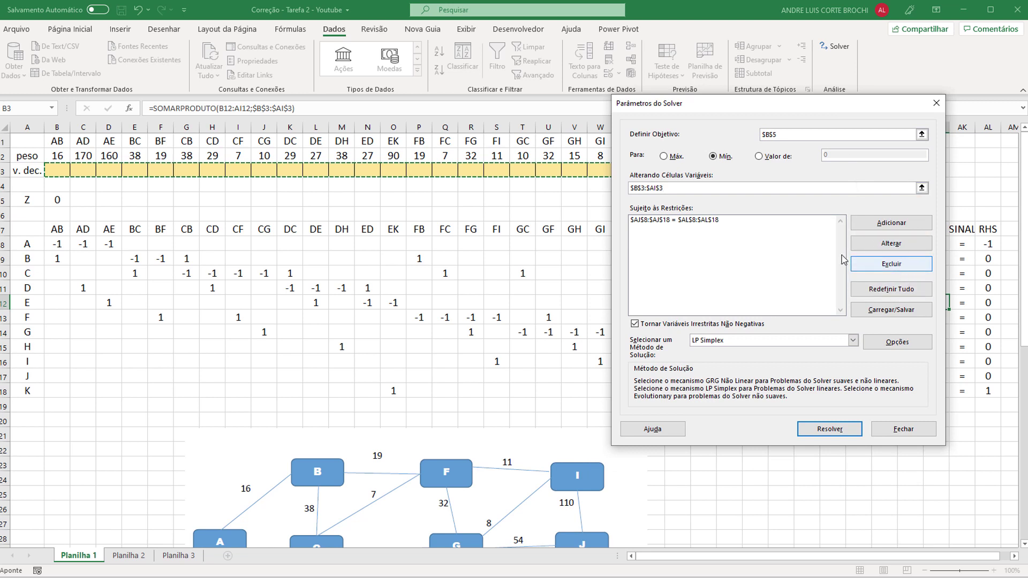
click(708, 225)
click(898, 262)
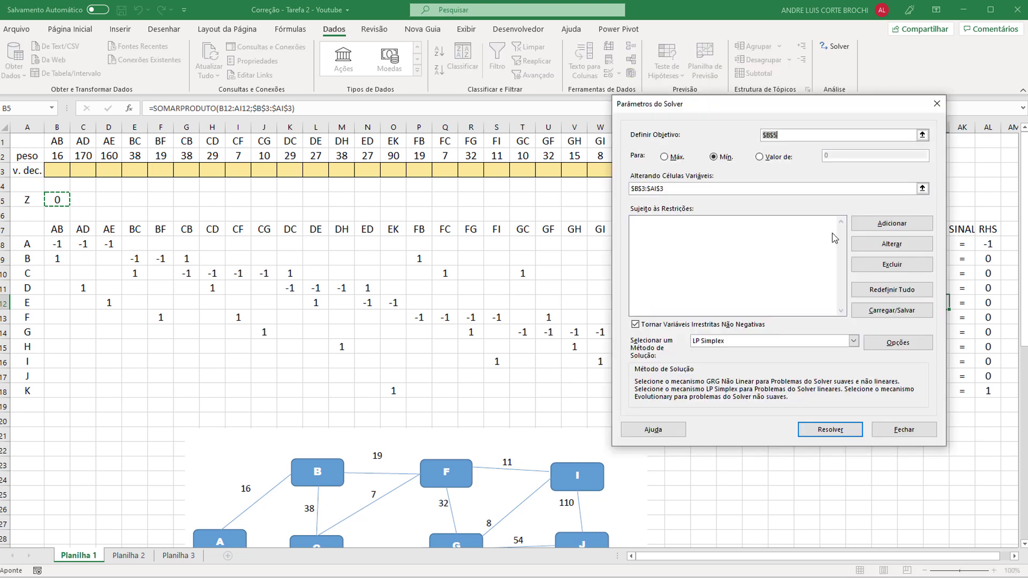
Add the constraint $AJ$8:$AJ$18 = $AL$8:$AL$18 to the Solver model, equating each node's LHS with its RHS
click(881, 224)
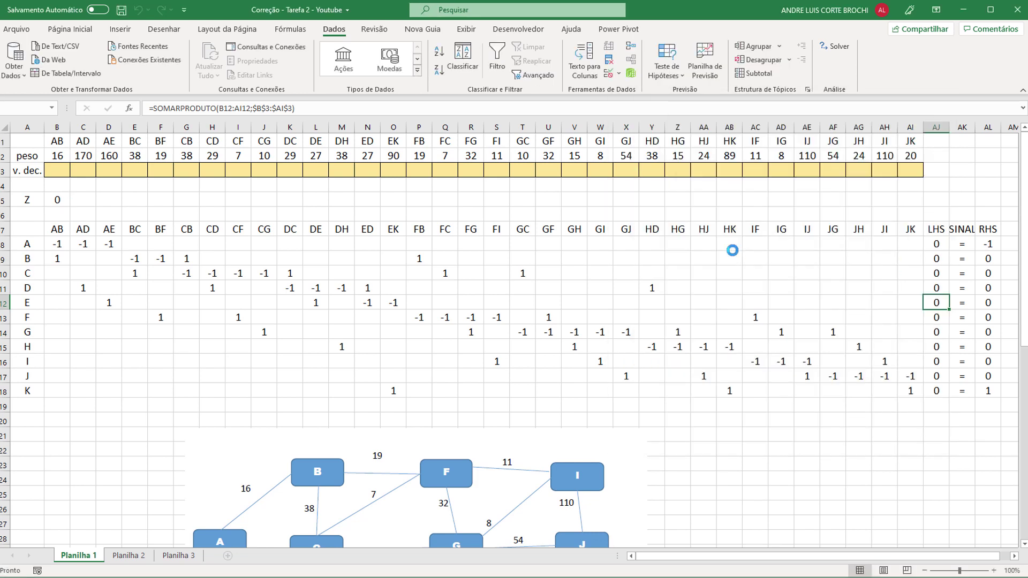
drag(759, 240, 605, 317)
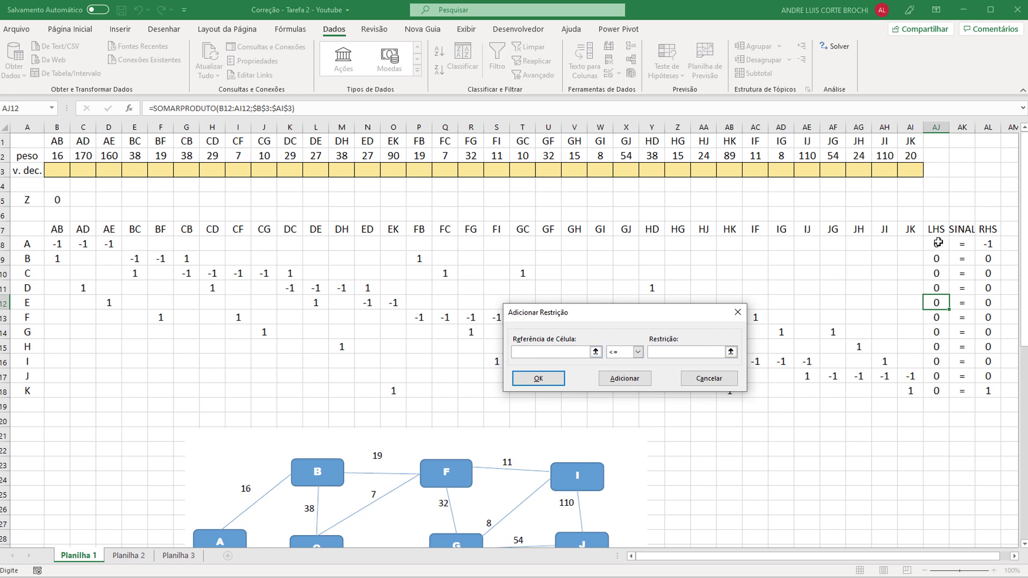
drag(938, 242, 932, 392)
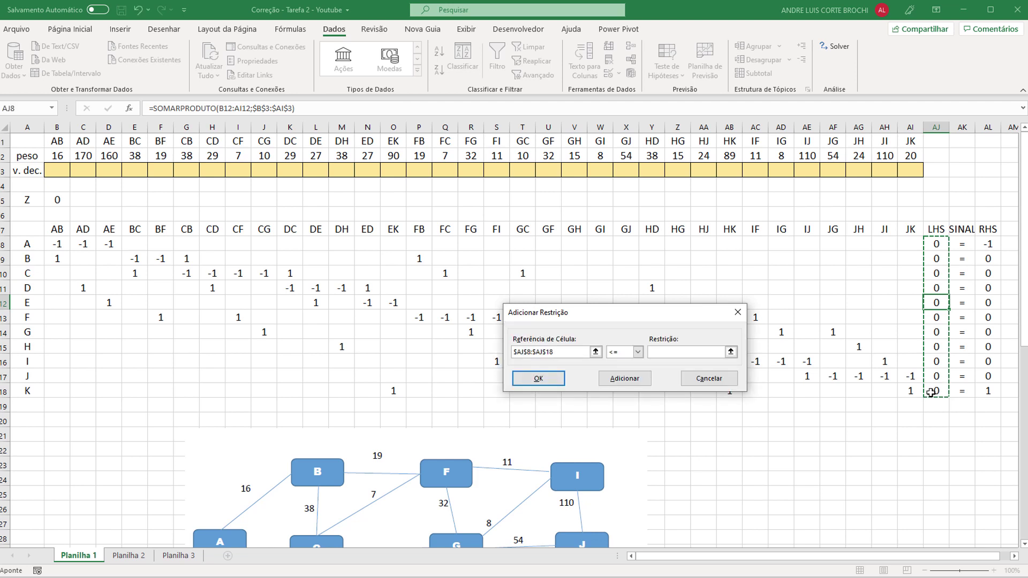
click(639, 354)
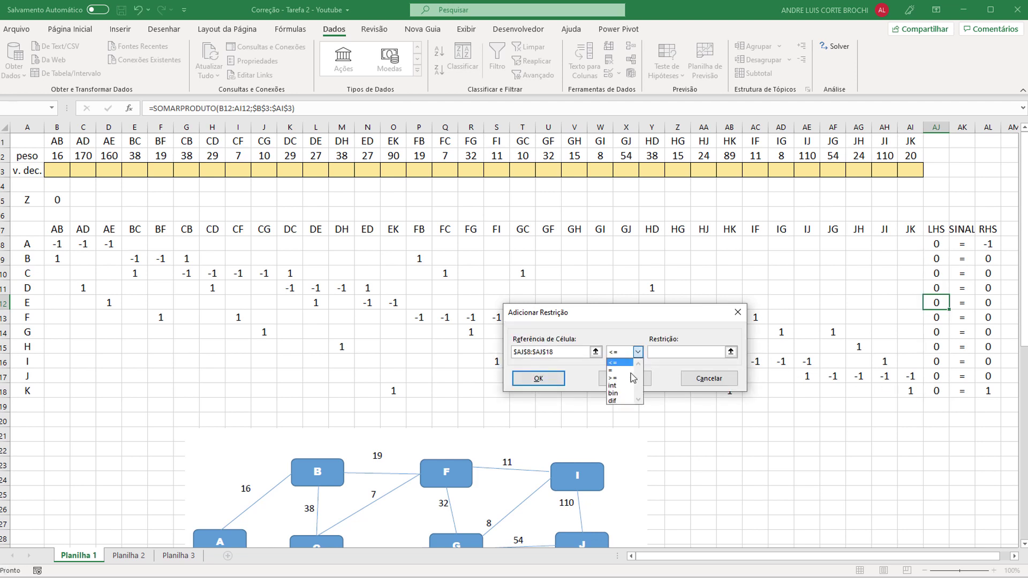
click(621, 370)
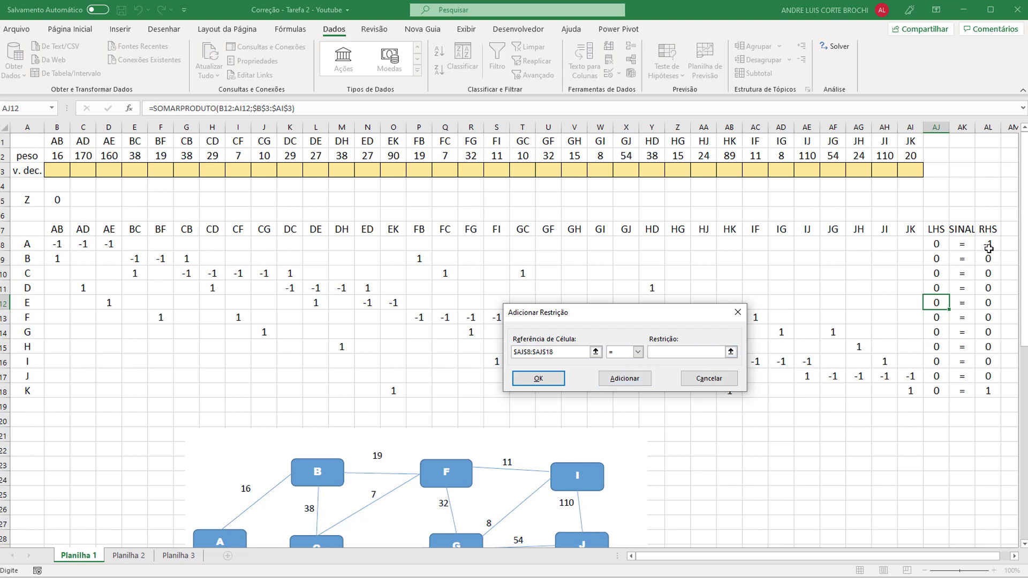
drag(988, 244, 988, 391)
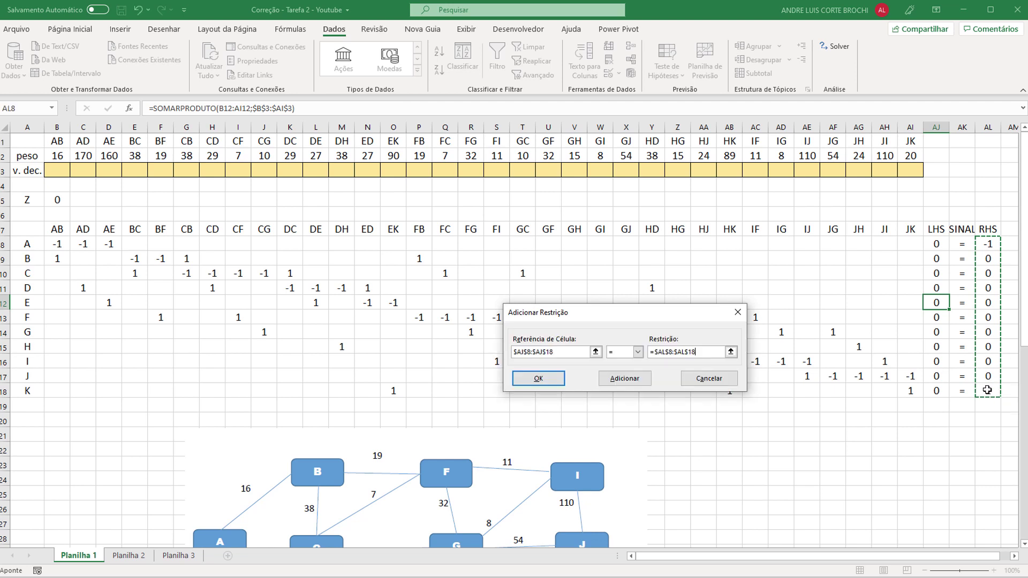
click(550, 379)
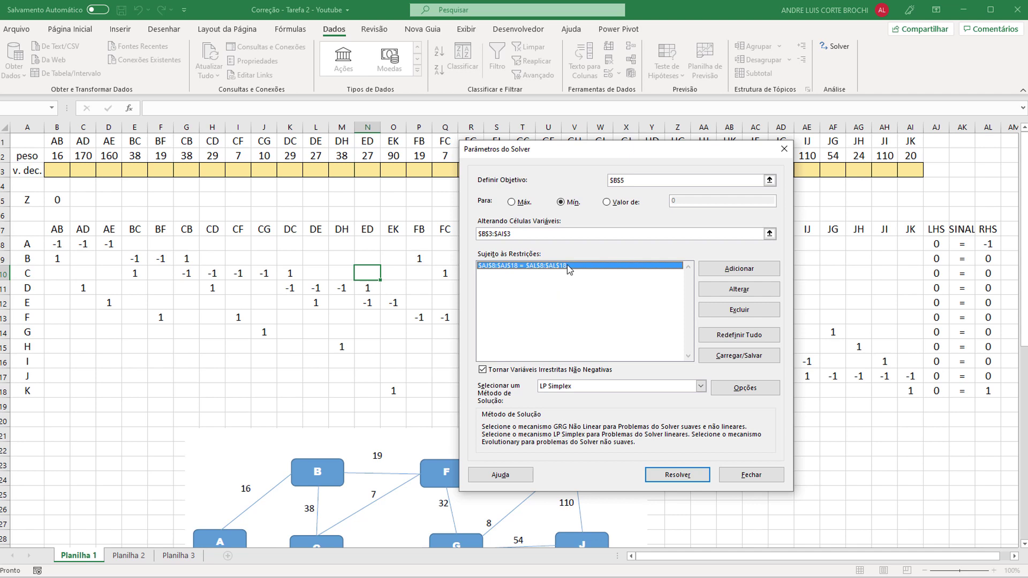
Keep LP Simplex as the solving method, solve the model, and keep the Solver solution
mouse_move(610, 152)
mouse_down()
mouse_move(654, 179)
mouse_move(596, 141)
mouse_up()
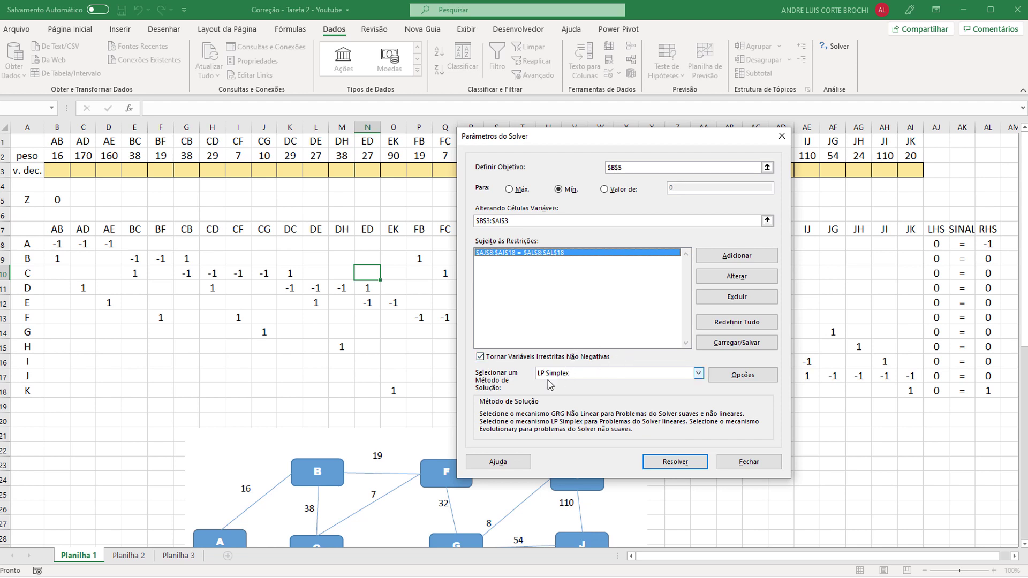
click(580, 377)
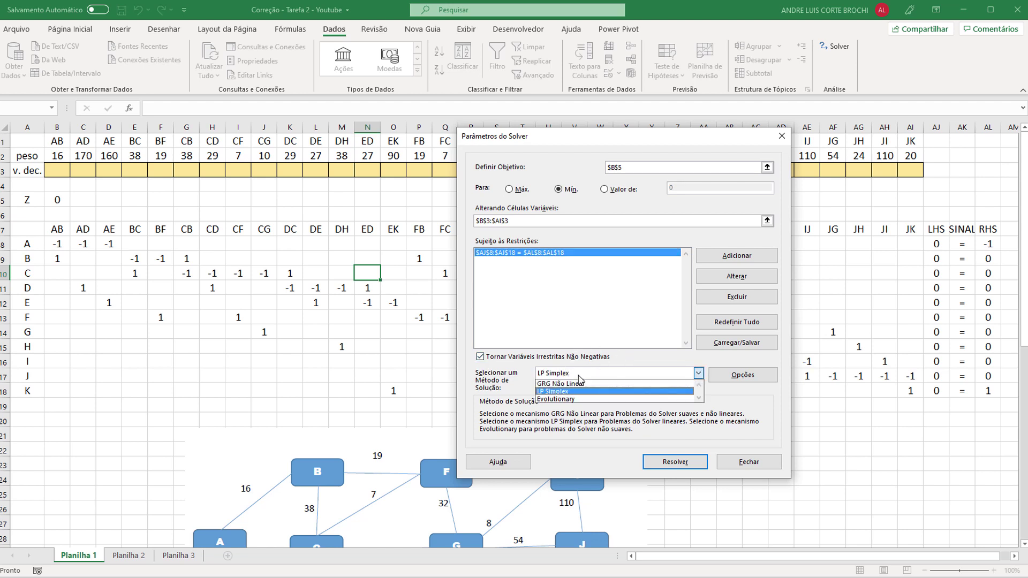
click(579, 375)
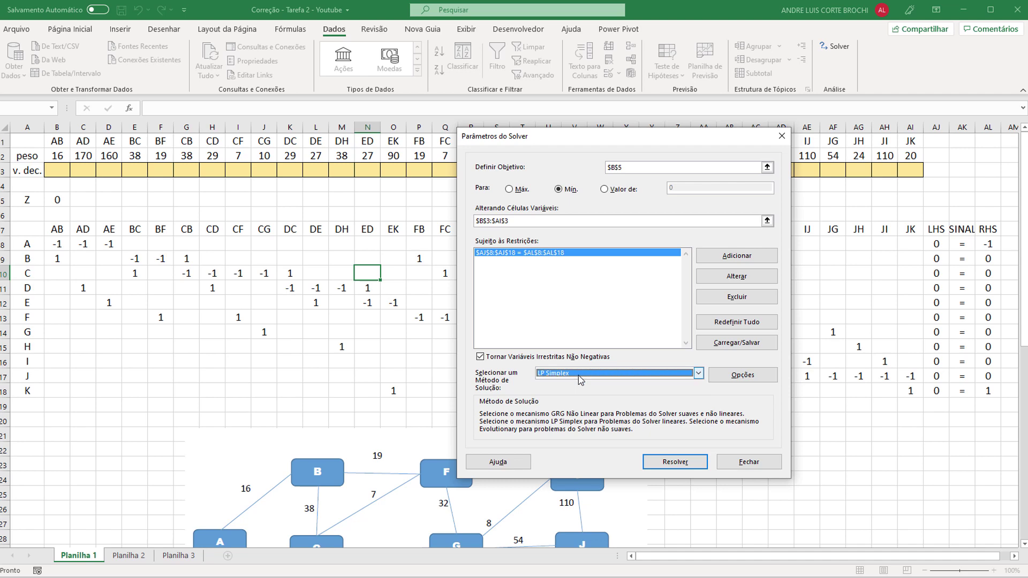
click(672, 462)
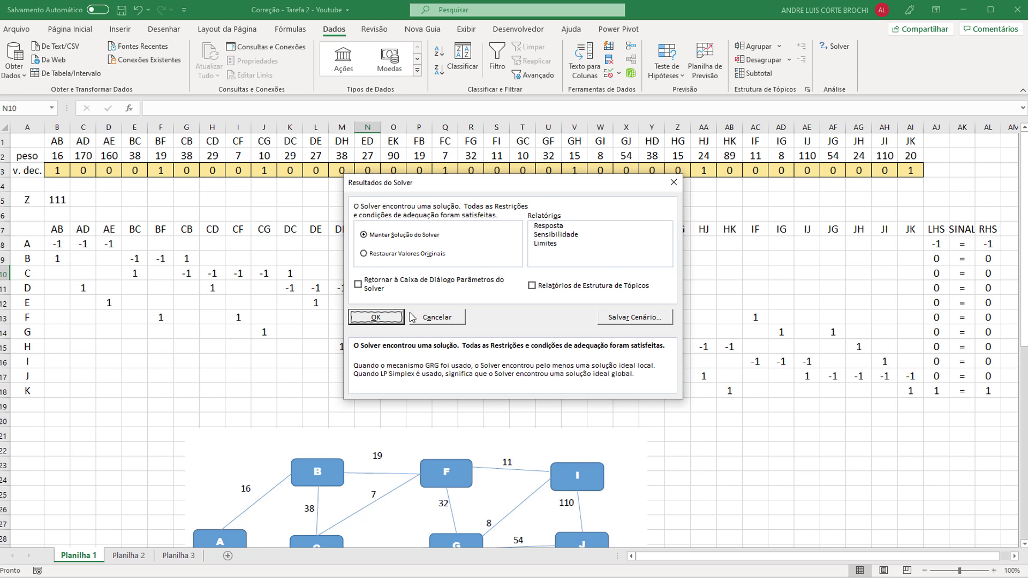
click(389, 321)
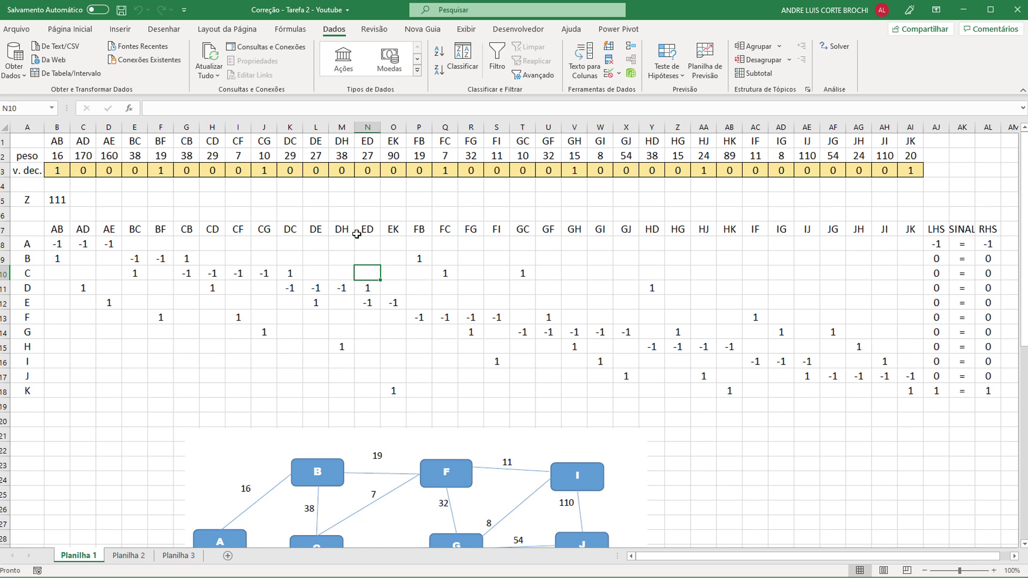
Move the network diagram up beneath the decision variables and draw red pen arrows along the path A-B-F-C-G-H-J-K
click(164, 30)
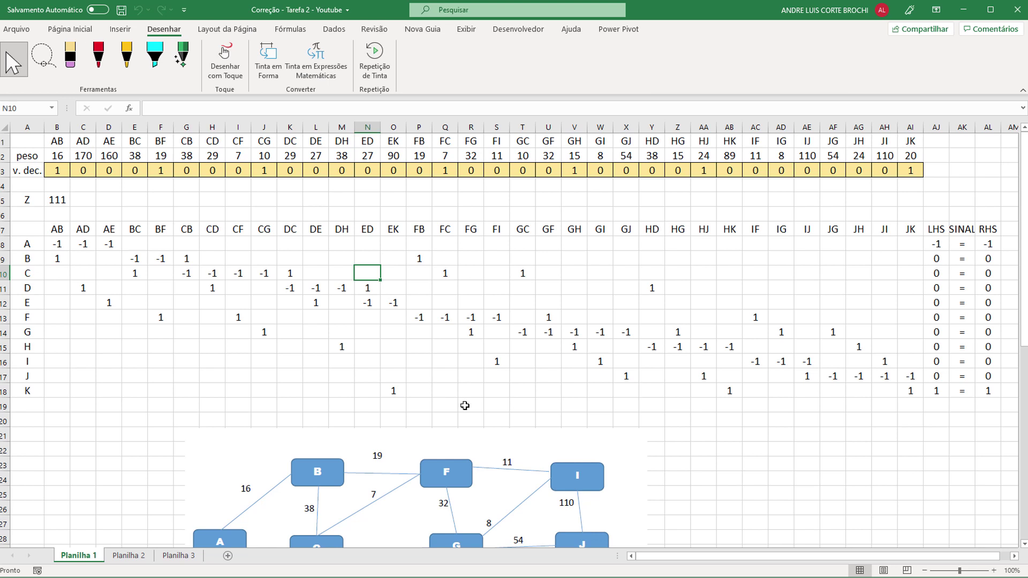
drag(475, 448, 571, 202)
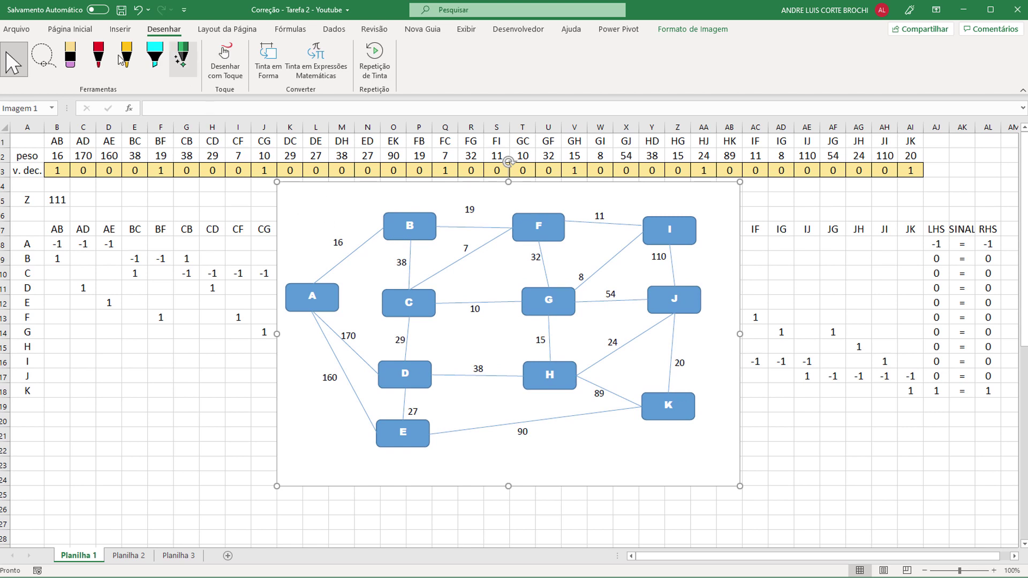
click(98, 53)
mouse_move(325, 278)
mouse_down()
mouse_move(389, 228)
mouse_move(384, 244)
mouse_up()
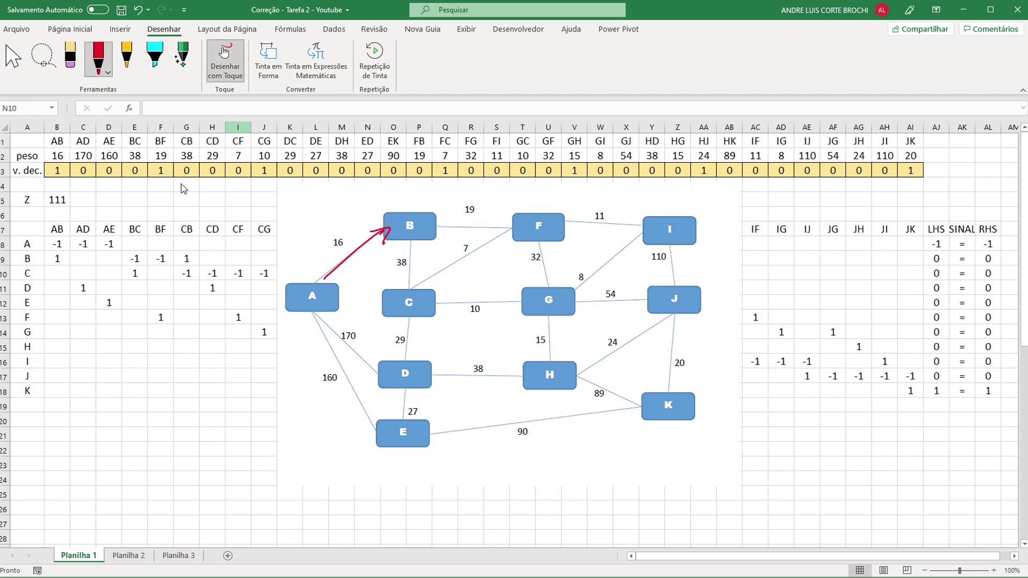
drag(438, 227, 504, 232)
mouse_move(510, 238)
mouse_down()
mouse_move(454, 275)
mouse_move(476, 298)
mouse_move(519, 294)
mouse_move(512, 299)
mouse_up()
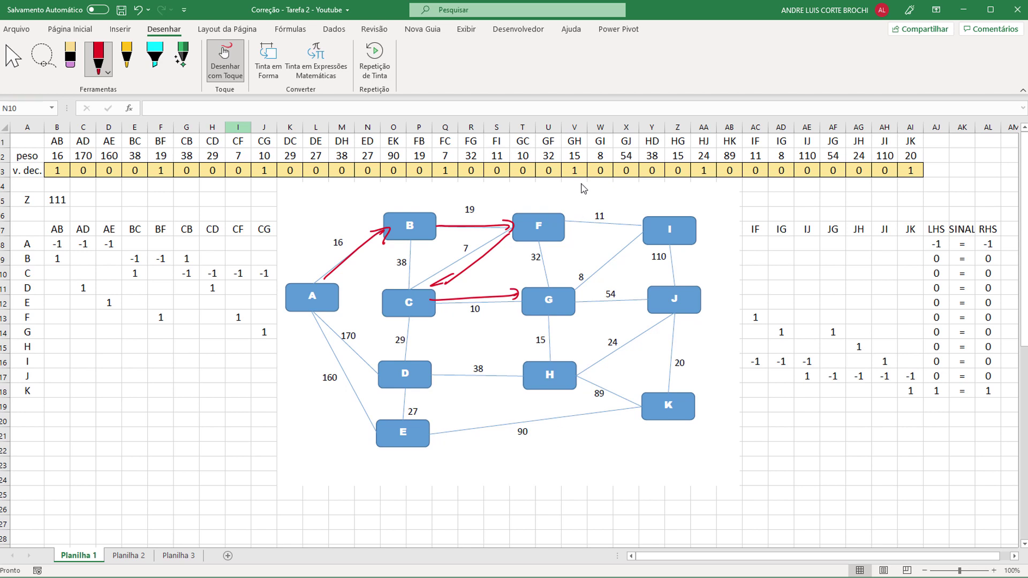
drag(551, 301, 550, 365)
mouse_move(581, 377)
mouse_down()
mouse_move(667, 319)
mouse_move(673, 386)
mouse_move(685, 382)
mouse_up()
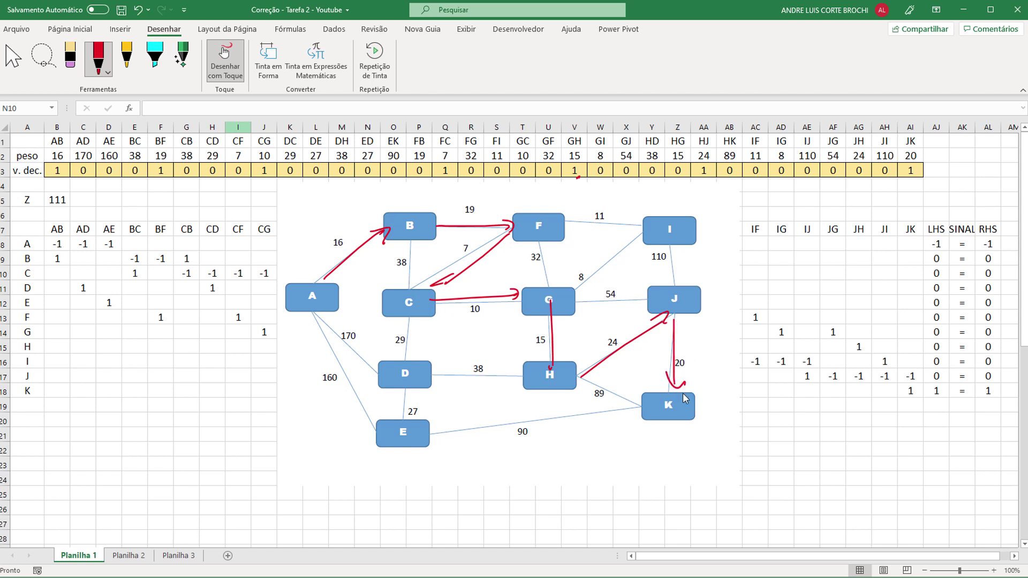